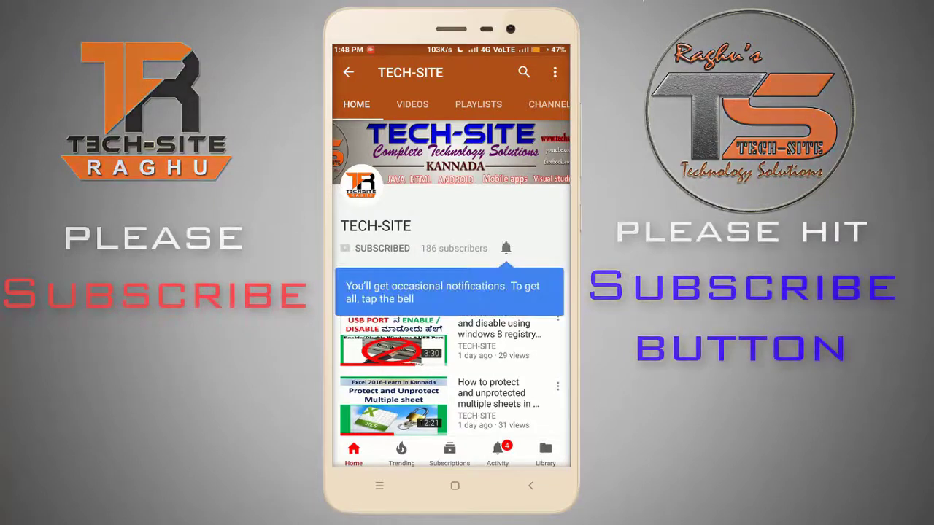
# Turn on the TECH-SITE channel bell and keep All notifications selected
pyautogui.click(505, 249)
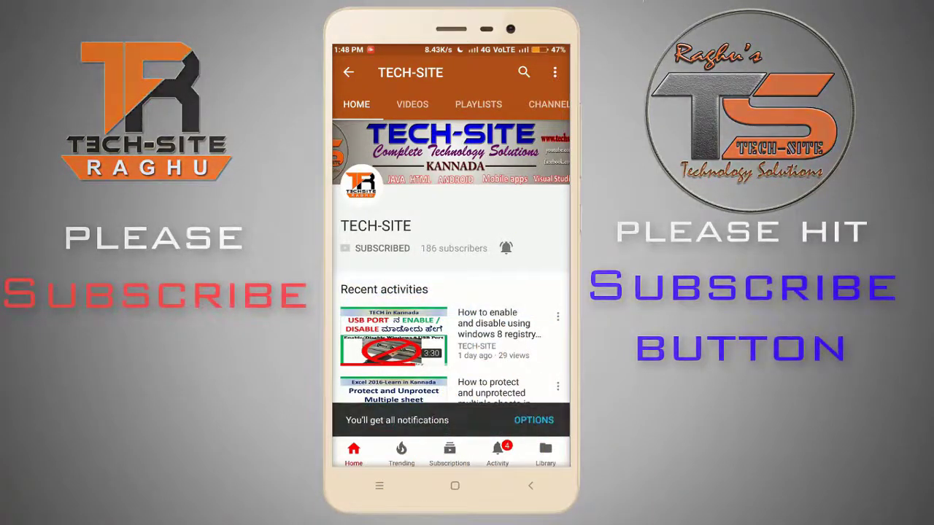
pyautogui.click(534, 421)
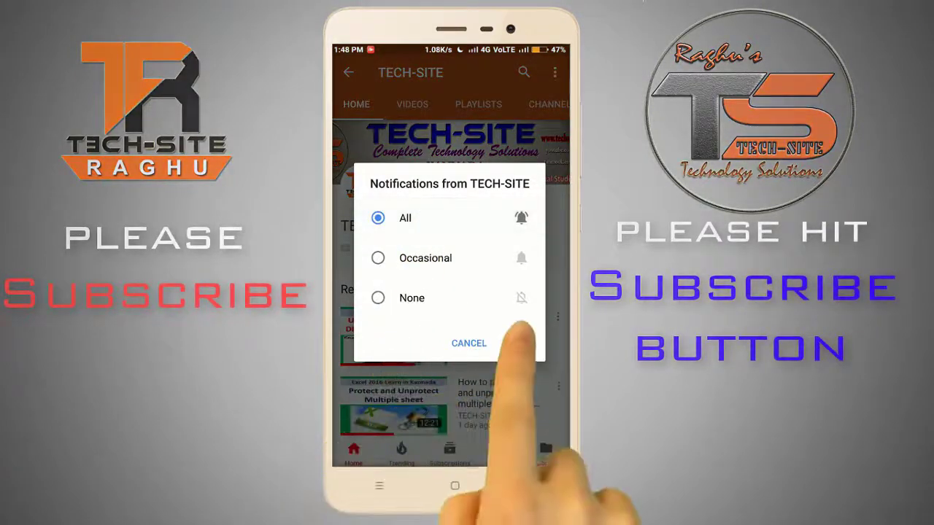
pyautogui.click(516, 343)
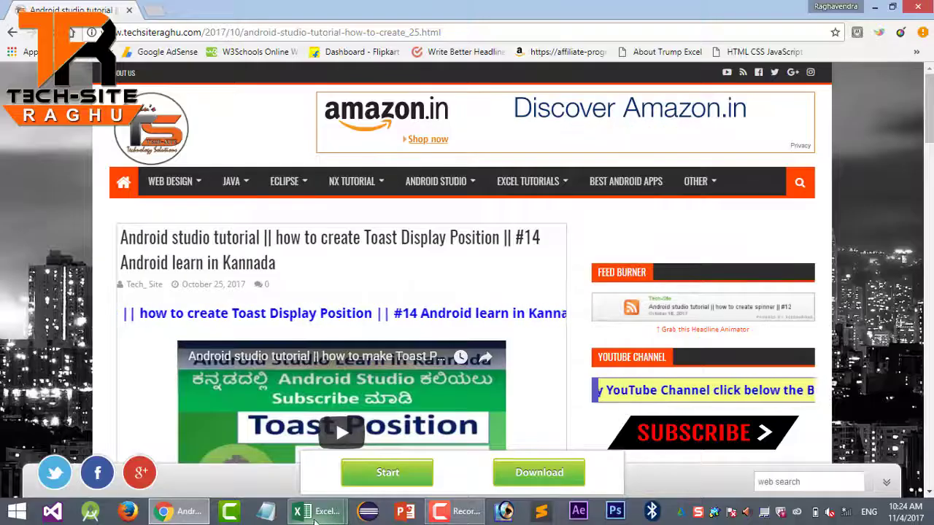
# Switch to the VBA editor and inspect the Enable, Disable, Lock and Unlock buttons and UserForm1
pyautogui.click(277, 460)
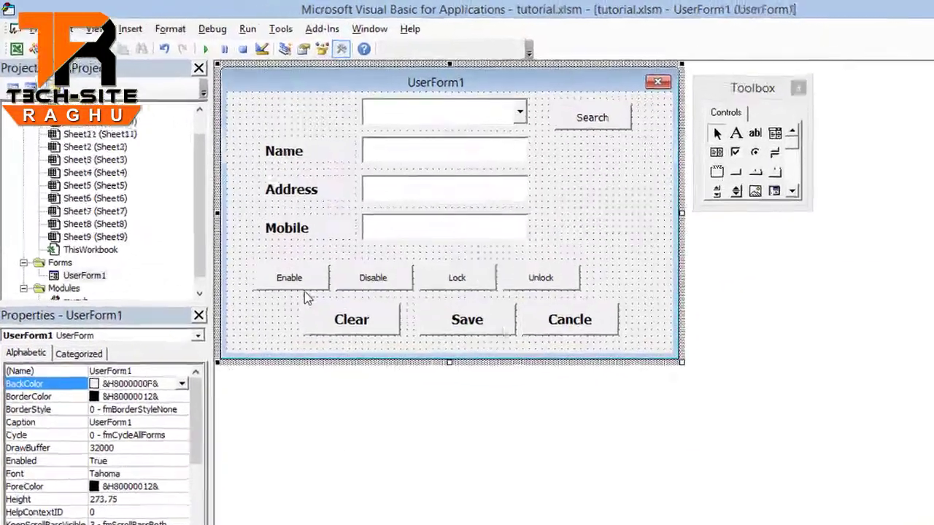
pyautogui.click(248, 241)
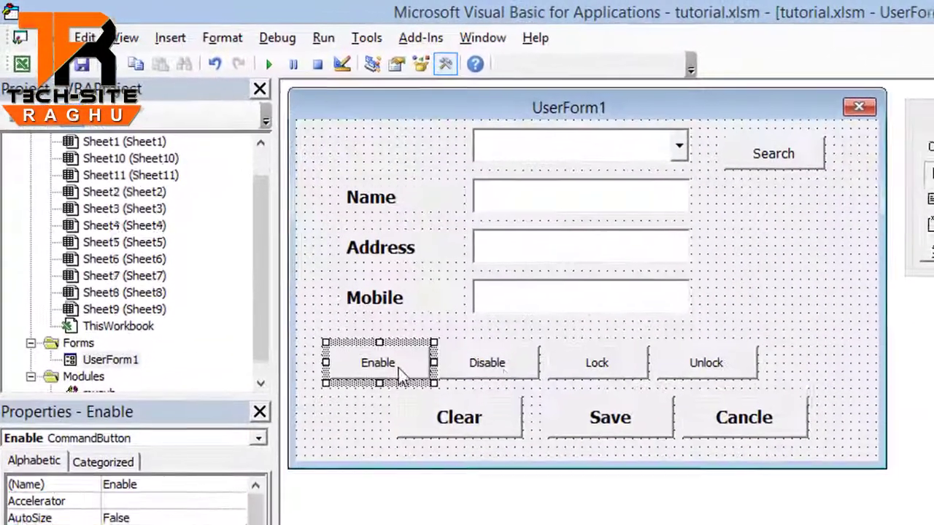
pyautogui.click(340, 242)
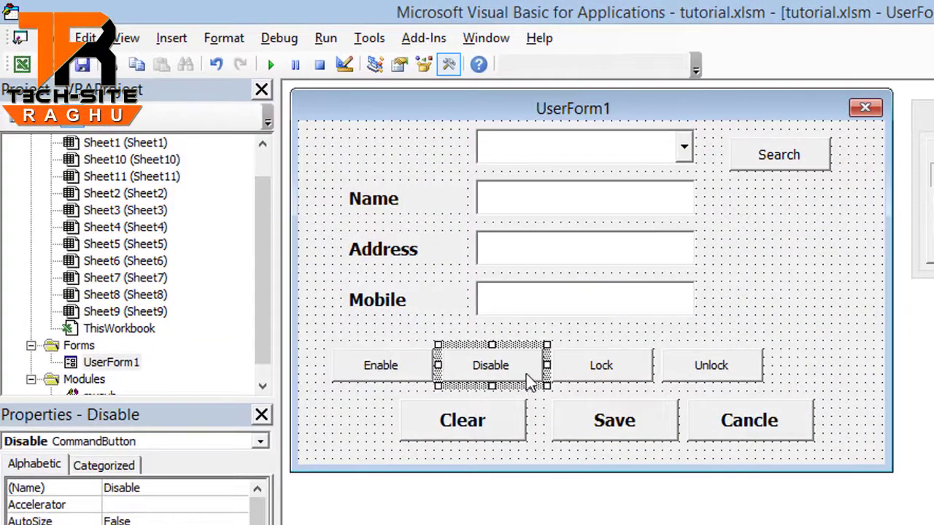
pyautogui.click(602, 373)
pyautogui.click(714, 380)
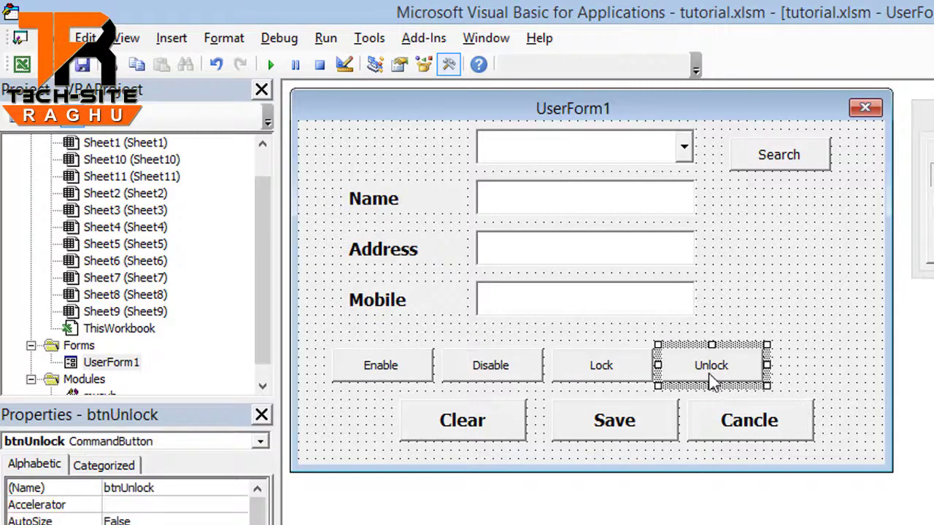
pyautogui.click(800, 323)
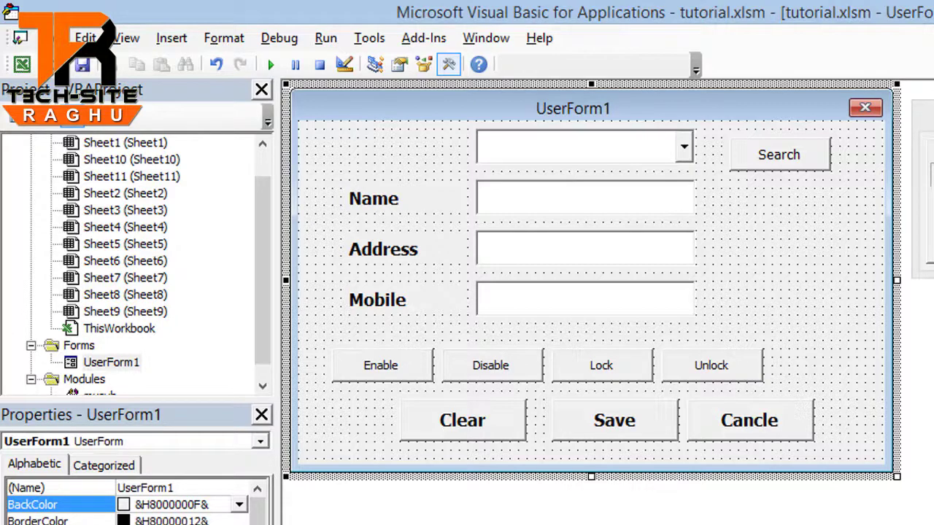
# Add a CommandButton captioned Visible beside the Name row
pyautogui.press('F7')
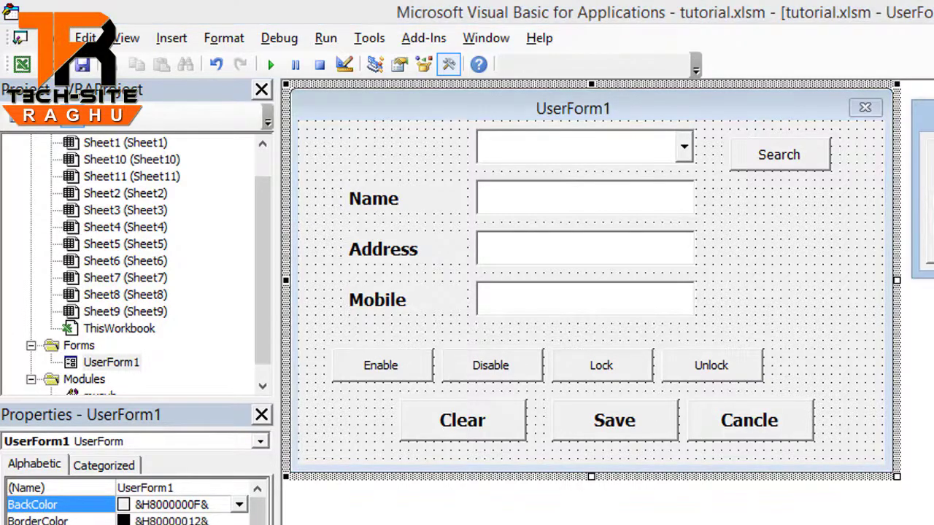
pyautogui.click(796, 211)
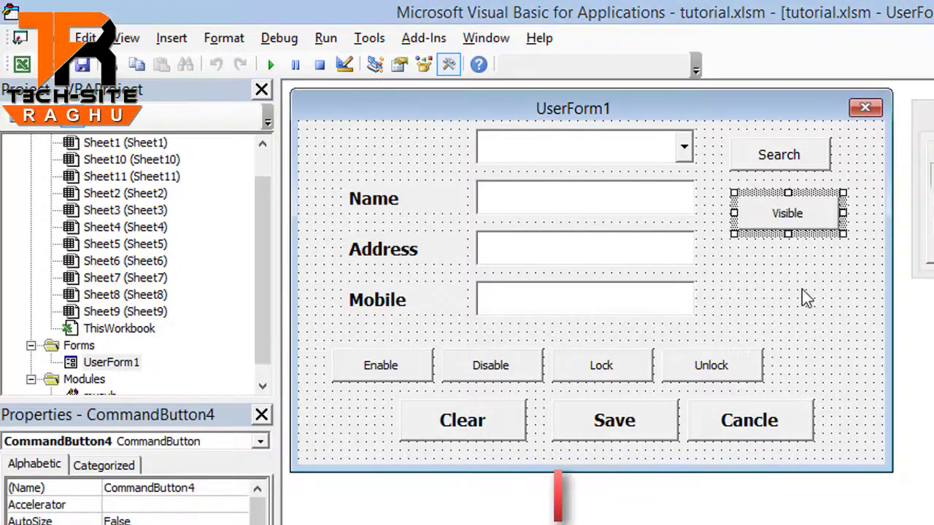
pyautogui.click(809, 257)
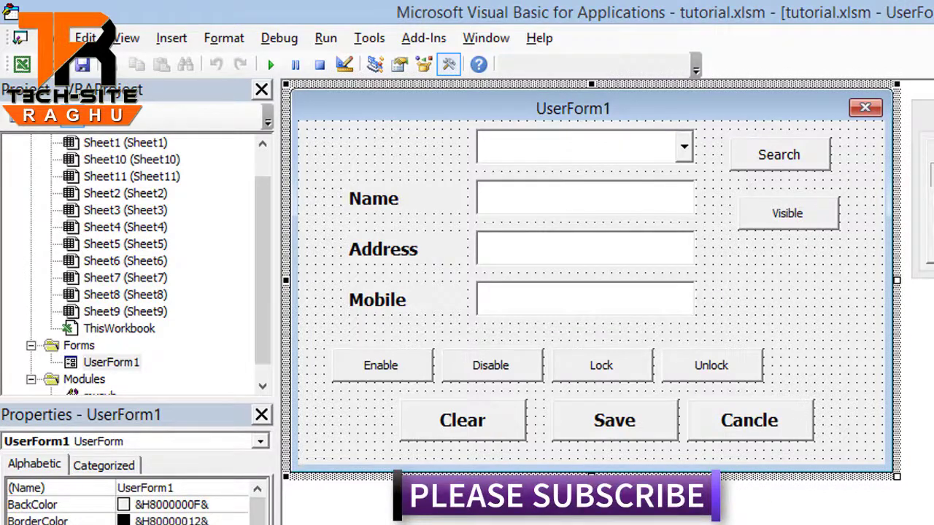
# Paste a copy of the Visible button below it and change its caption to Unvisible
pyautogui.click(803, 228)
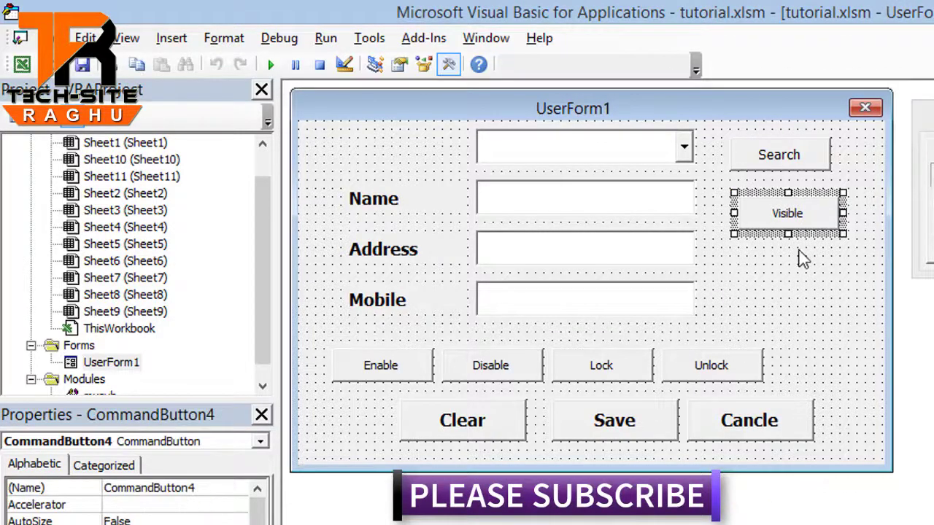
pyautogui.rightClick(763, 255)
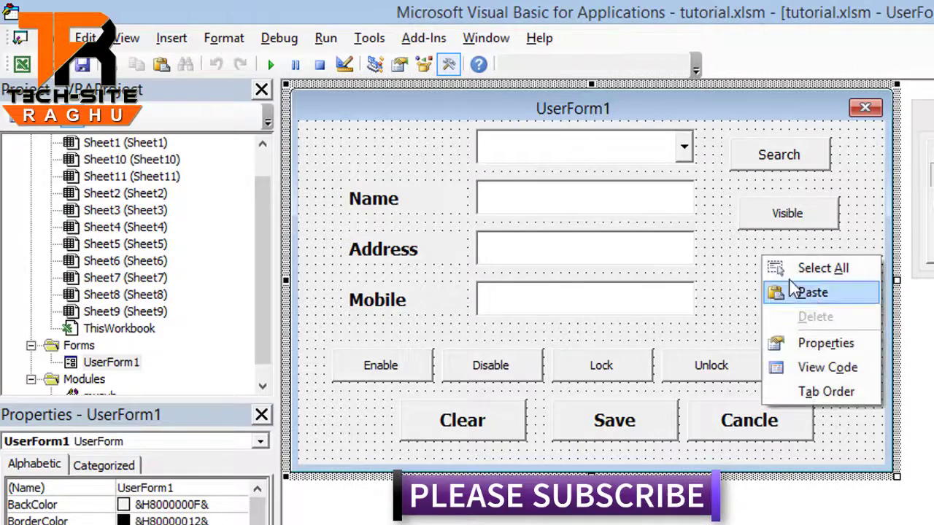
pyautogui.click(798, 293)
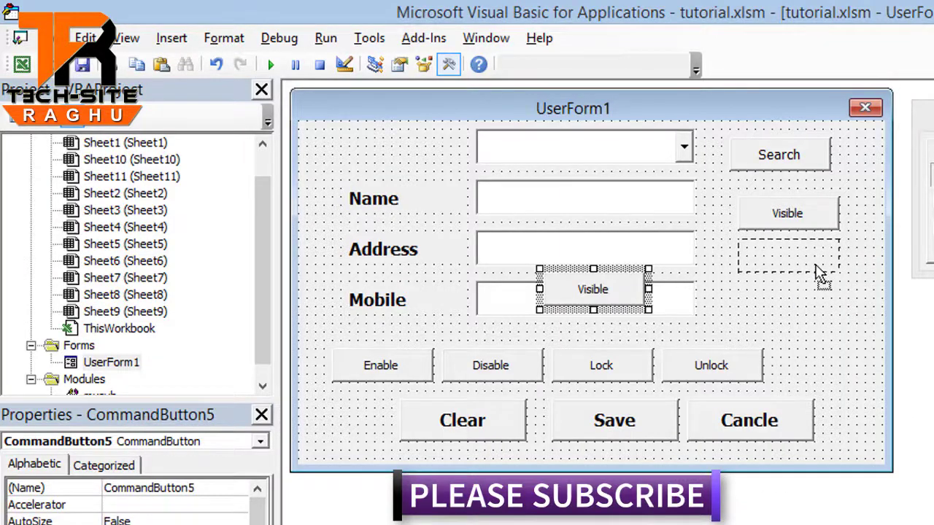
pyautogui.moveTo(816, 274); pyautogui.dragTo(817, 274)
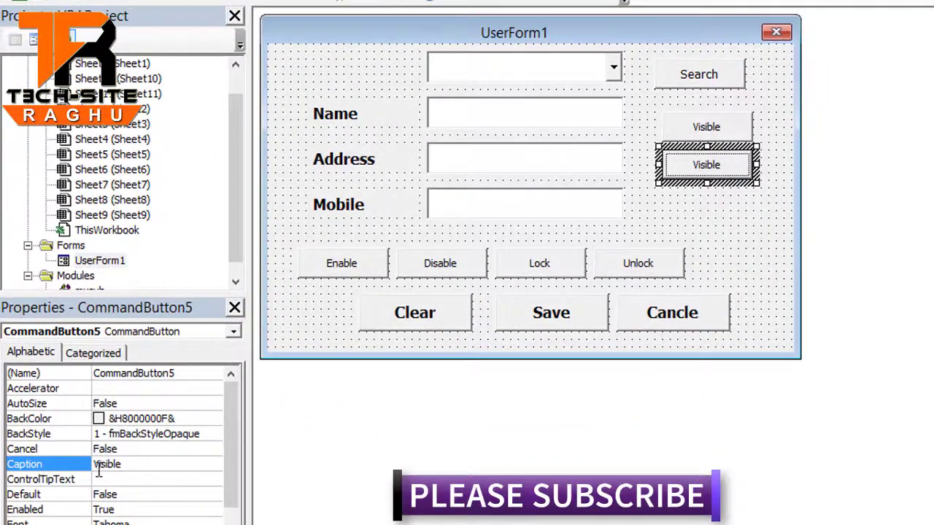
pyautogui.click(100, 470)
pyautogui.press('BackSpace')
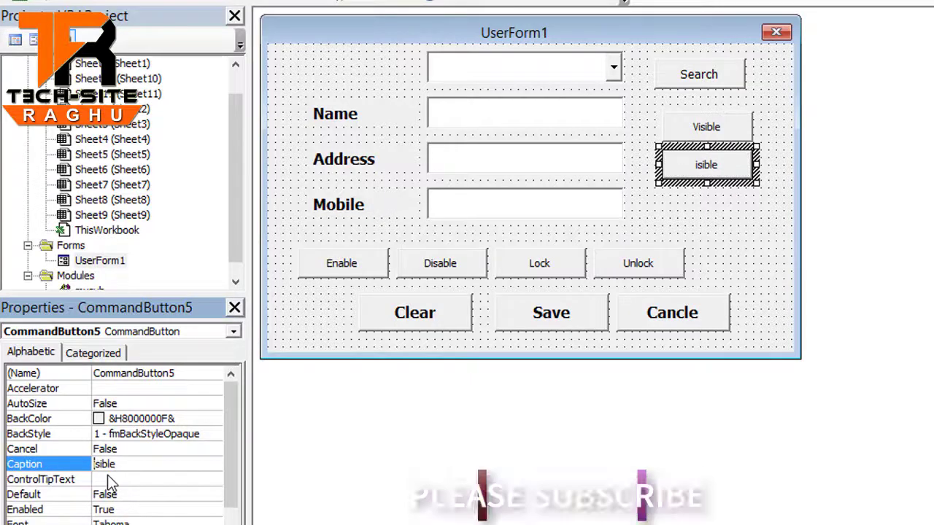
pyautogui.write('Uni')
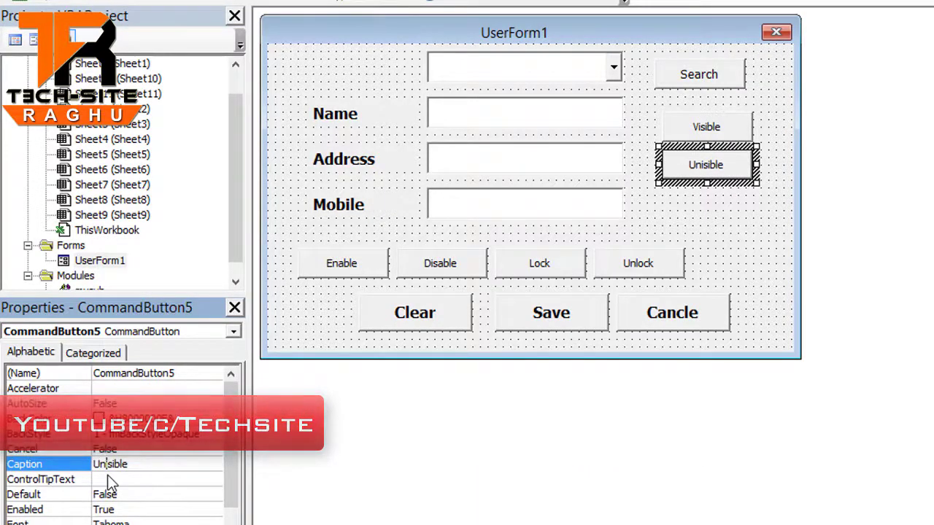
pyautogui.write('v')
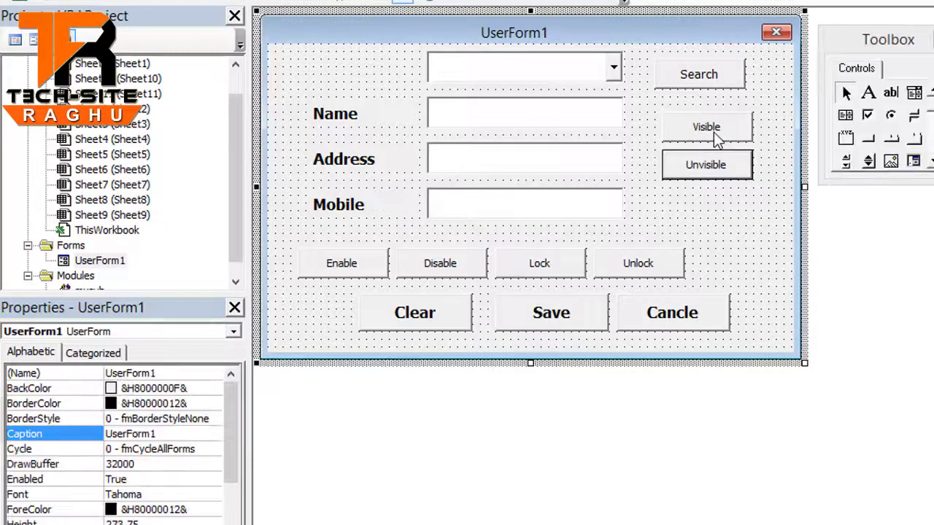
# Rename the Visible button from CommandButton4 to btnVisible
pyautogui.click(715, 132)
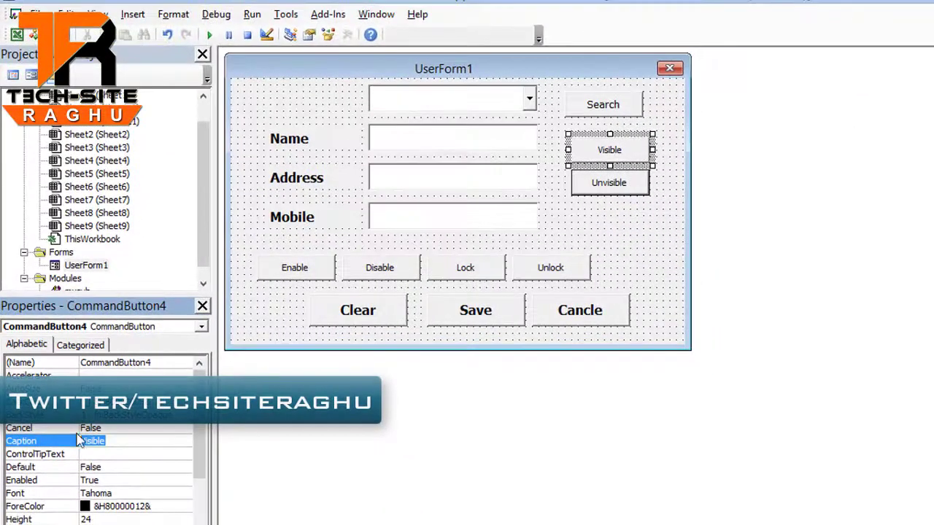
pyautogui.click(83, 364)
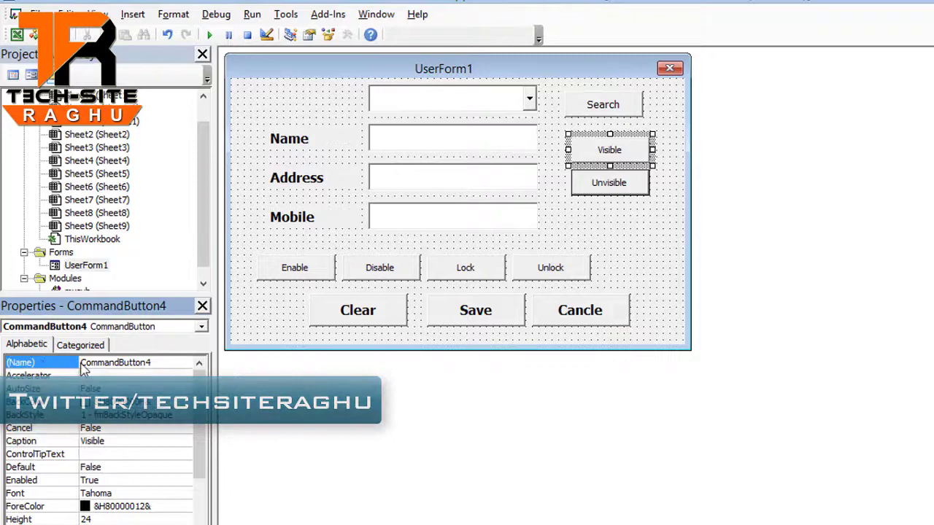
pyautogui.doubleClick(160, 363)
pyautogui.write('btnVisible')
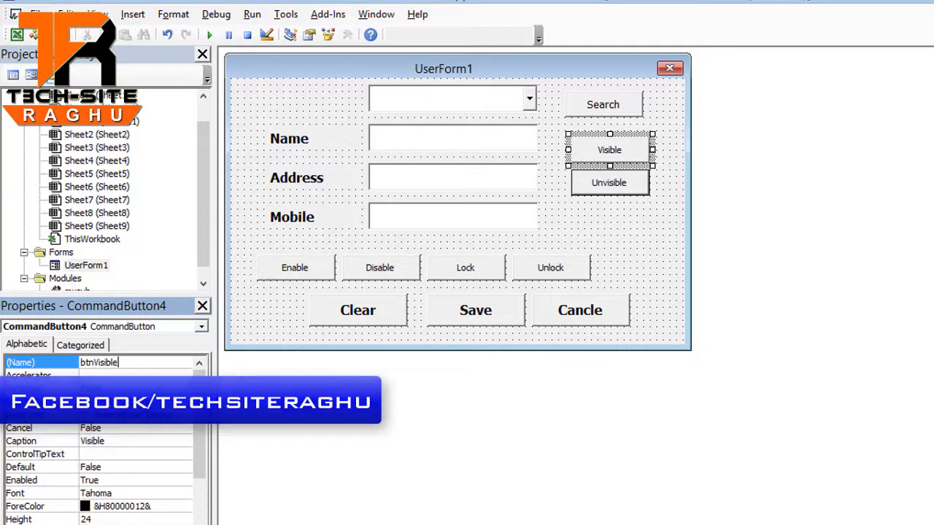
# Rename the Unvisible button from CommandButton5 to btnunVisible
pyautogui.click(635, 225)
pyautogui.click(625, 199)
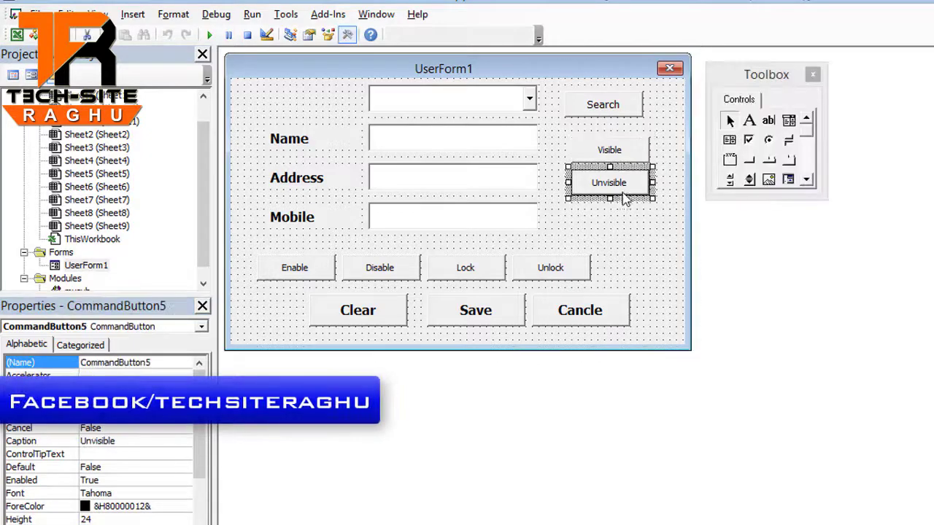
pyautogui.click(166, 363)
pyautogui.click(16, 363)
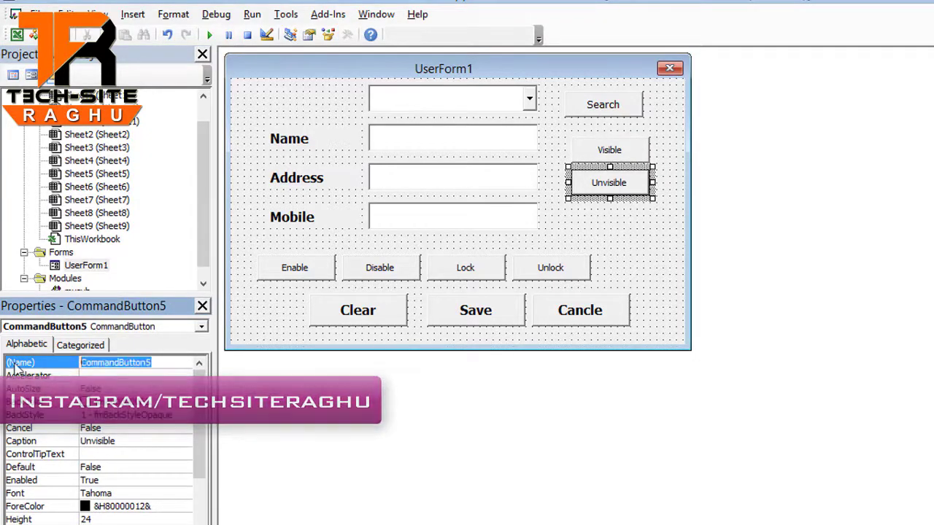
pyautogui.write('btnun')
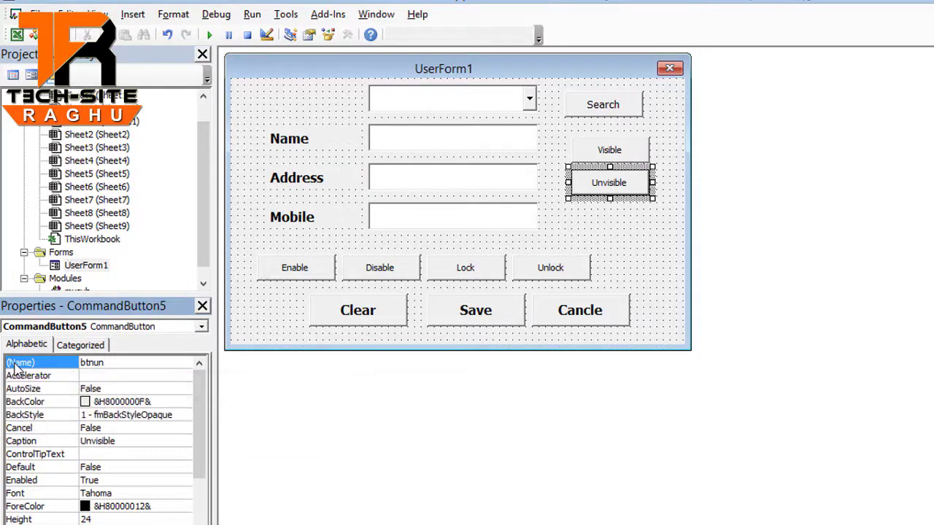
pyautogui.press('Left')
pyautogui.press('Left')
pyautogui.press('Left')
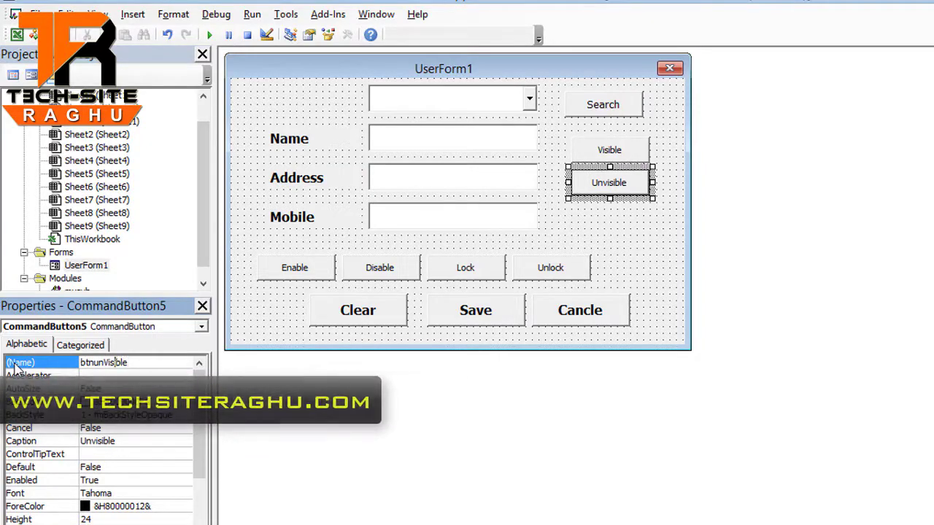
pyautogui.press('BackSpace')
pyautogui.click(643, 239)
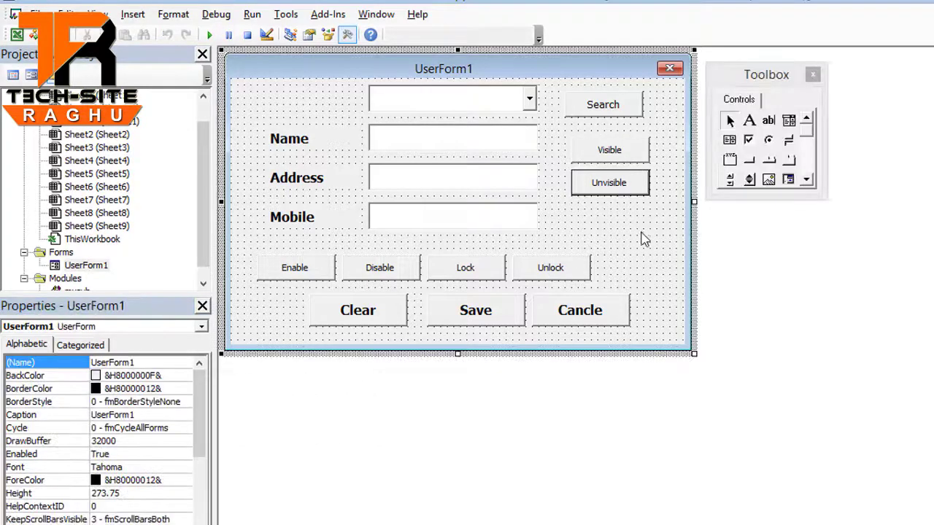
# Open btnVisible_Click and declare Dim j As Integer
pyautogui.doubleClick(631, 158)
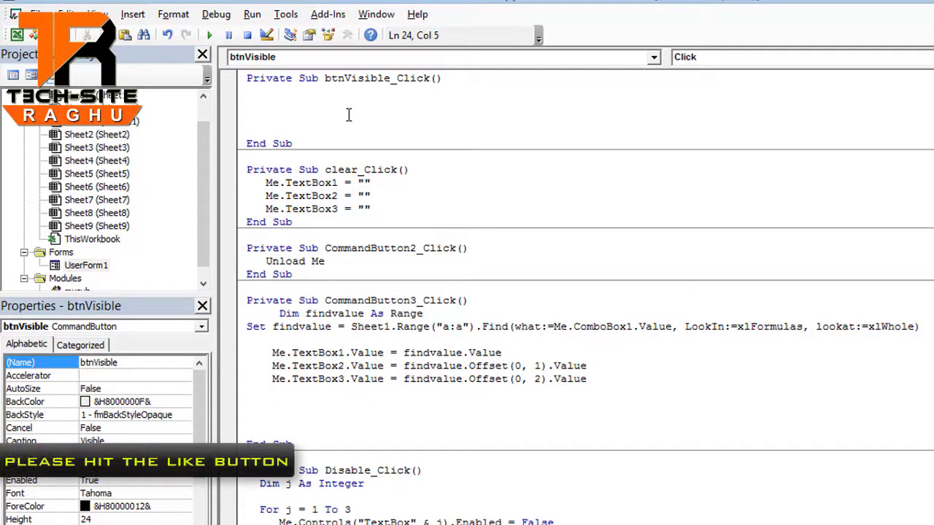
pyautogui.write('dim j ')
pyautogui.write('as ')
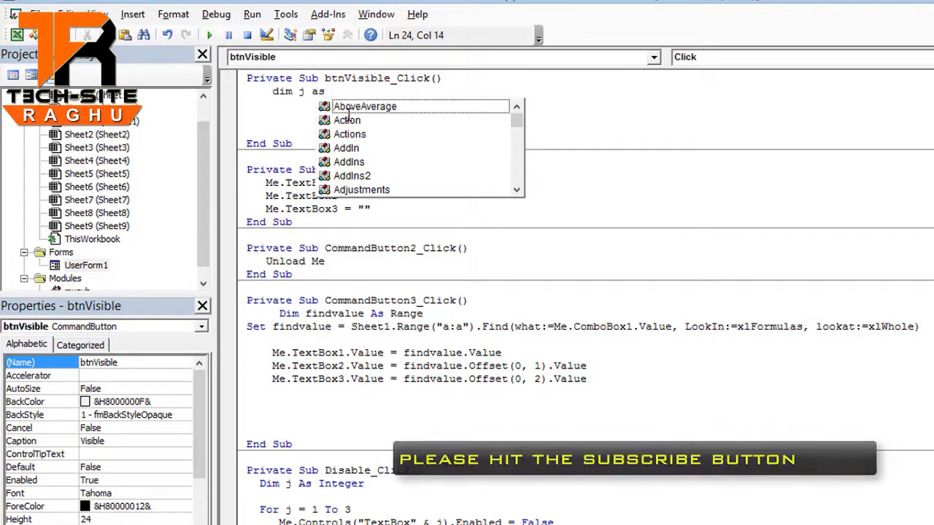
pyautogui.write('Inte')
pyautogui.press('Tab')
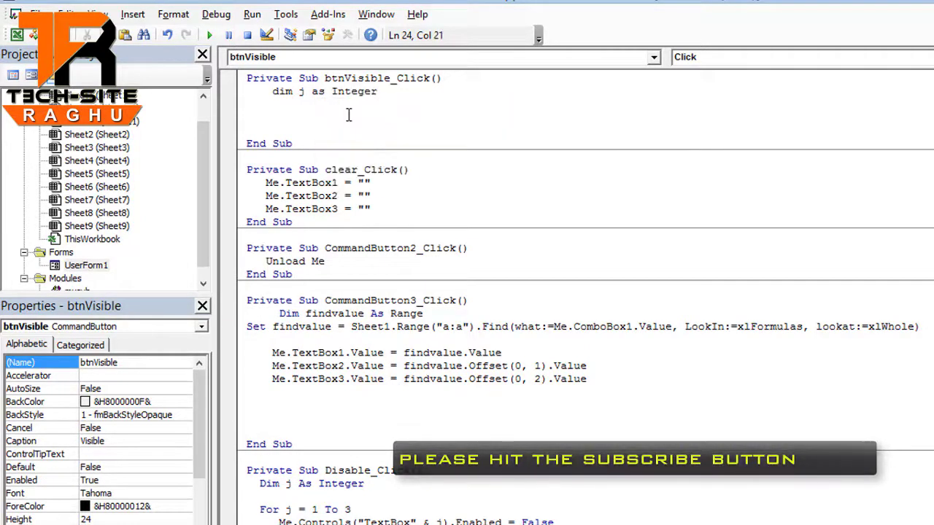
pyautogui.press('Return')
pyautogui.write('for j=1 to 3')
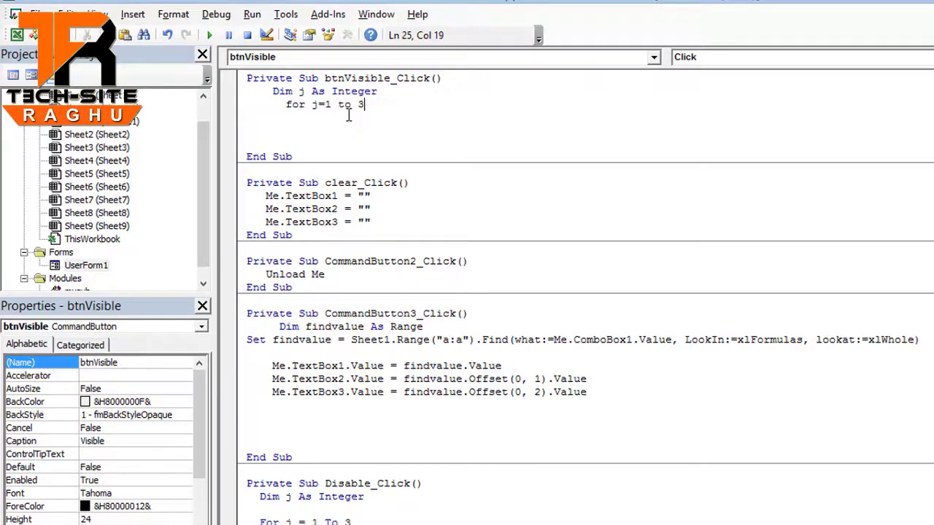
# Write a For j = 1 To 3 loop setting Me.Controls("TextBox" & j).Visible = True
pyautogui.press('Return')
pyautogui.write('me')
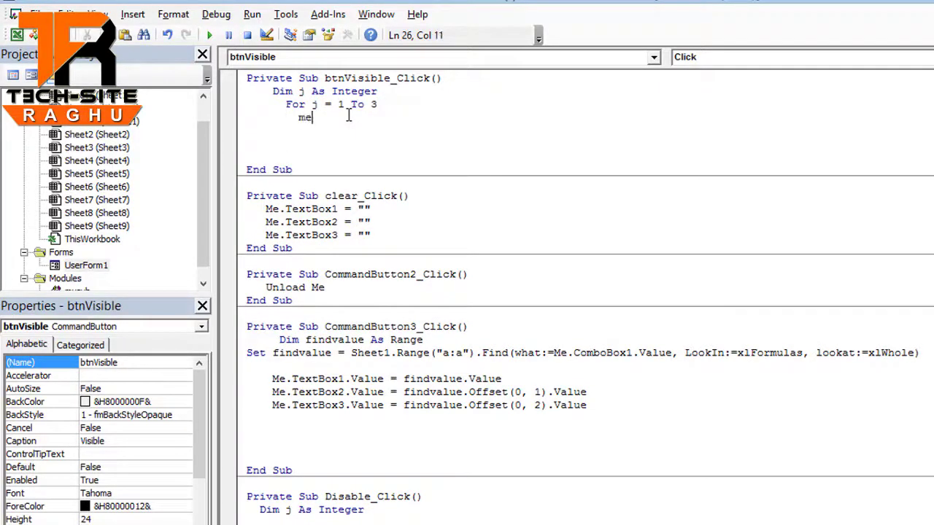
pyautogui.write('.co')
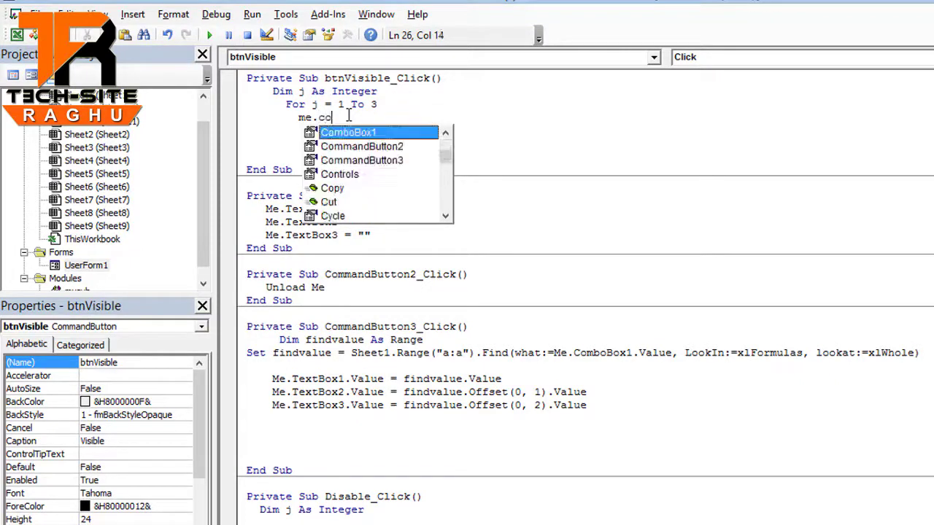
pyautogui.write('nt')
pyautogui.press('Tab')
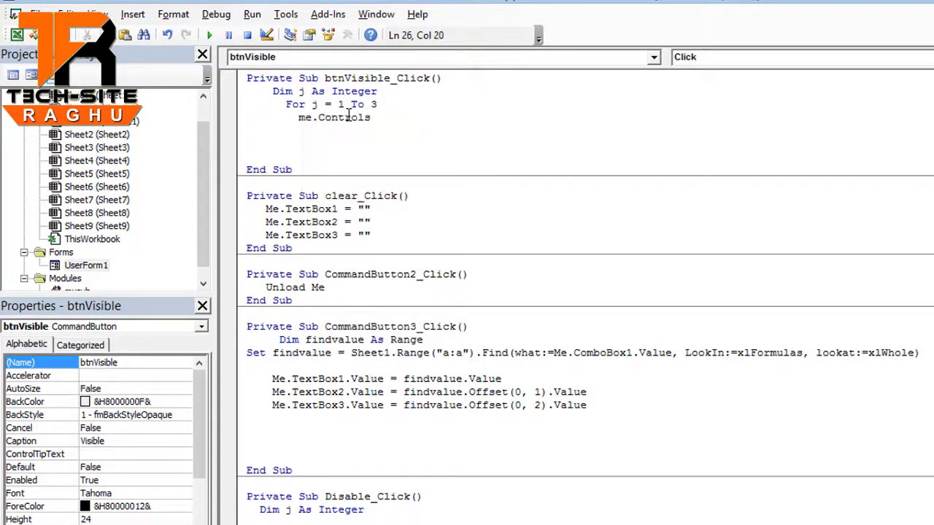
pyautogui.write('(')
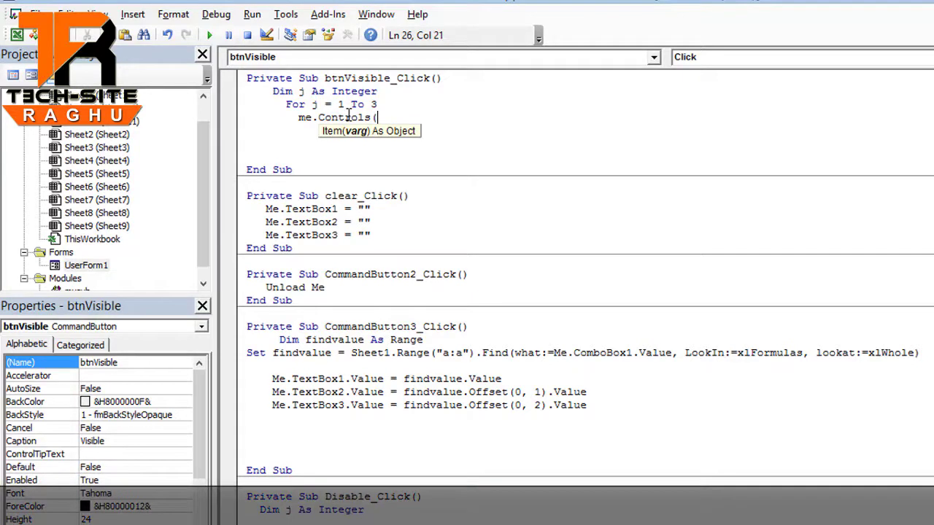
pyautogui.write('"Te")')
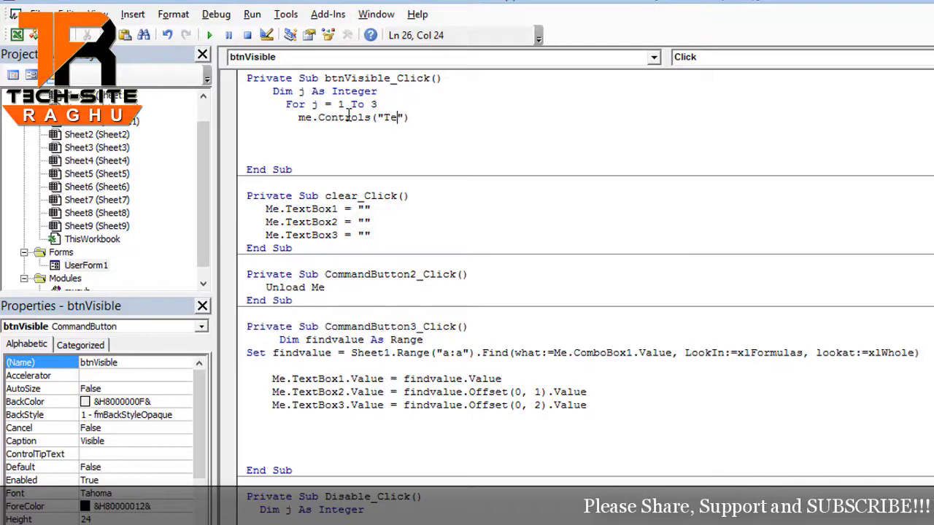
pyautogui.write('tB')
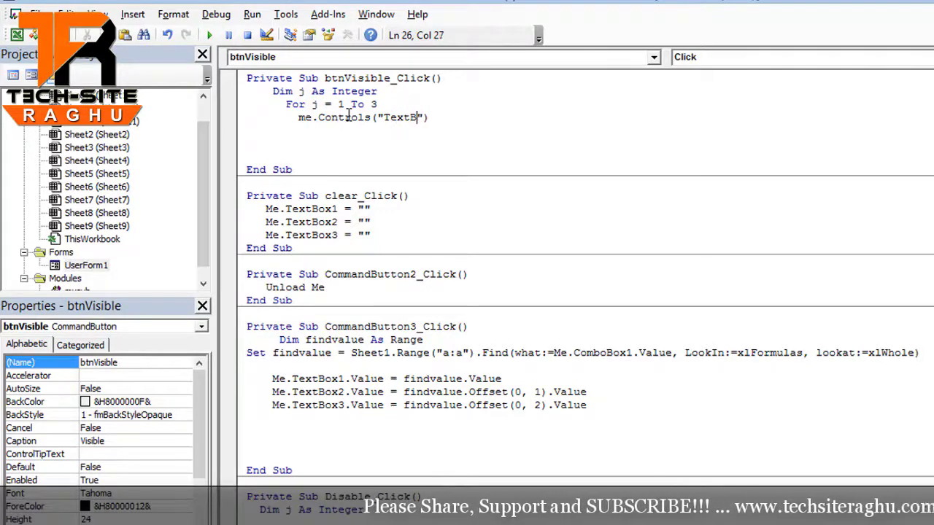
pyautogui.write('ox')
pyautogui.press('Right')
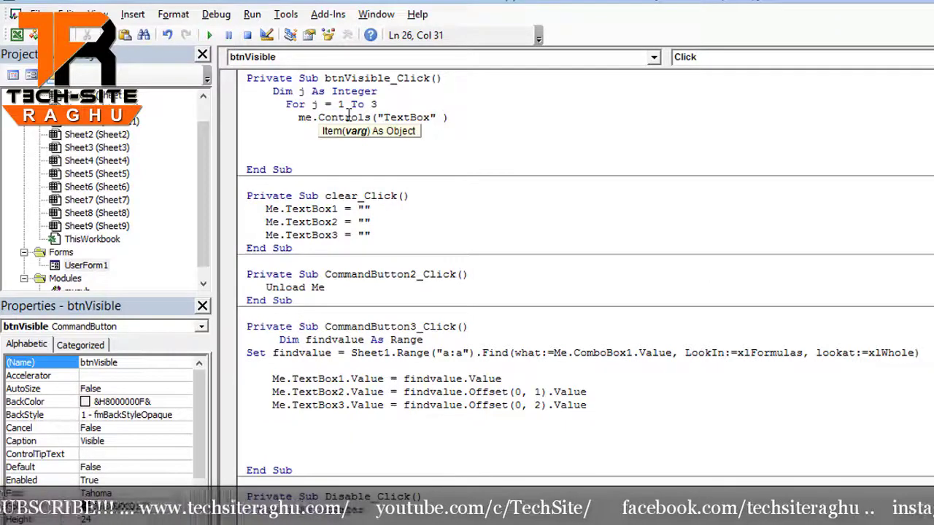
pyautogui.write('& j')
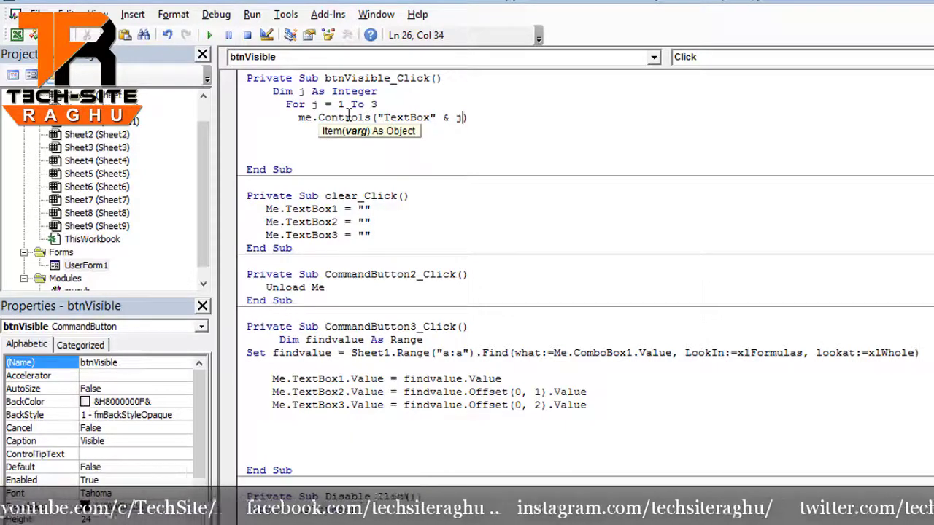
pyautogui.press('Return')
pyautogui.press('Left')
pyautogui.press('Left')
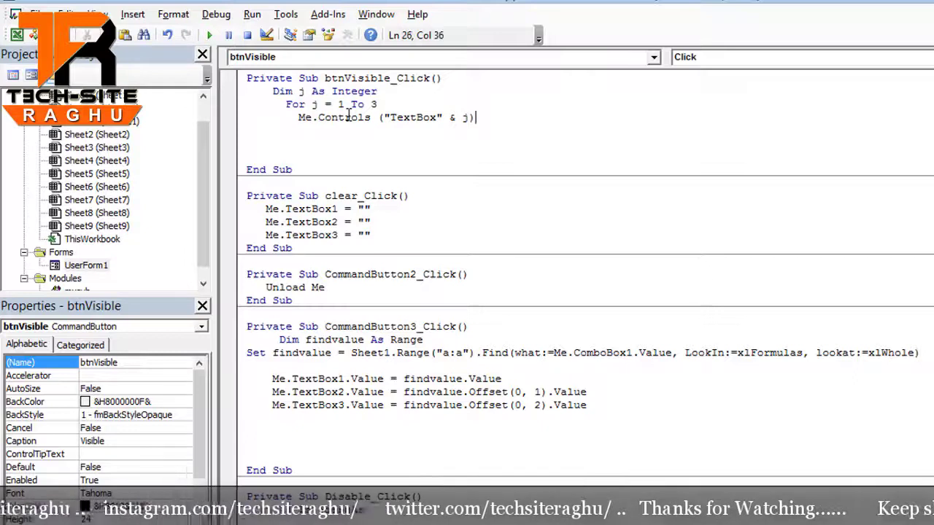
pyautogui.write('.vi')
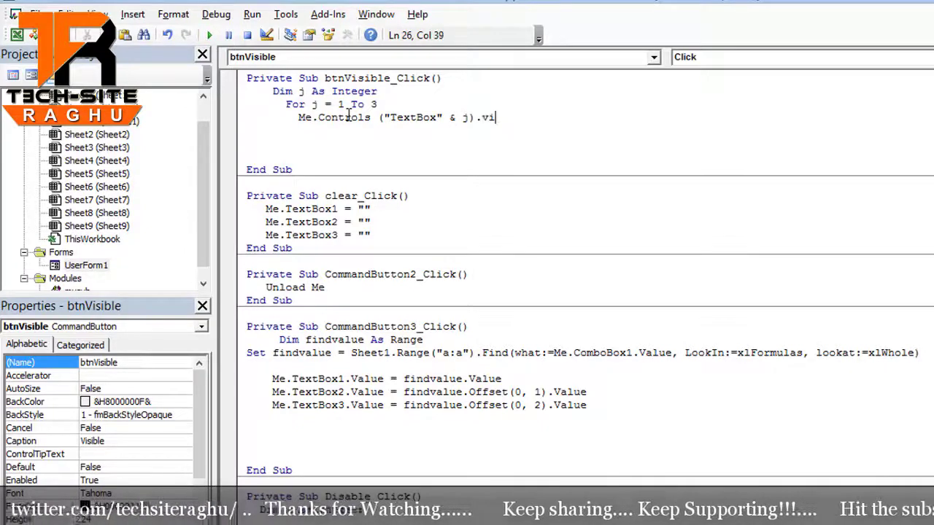
pyautogui.write('sib')
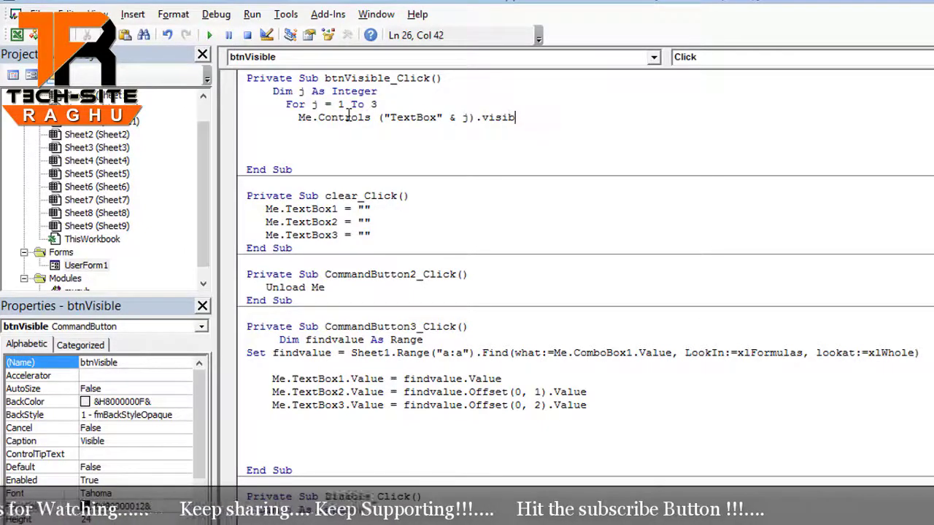
pyautogui.write('le=true')
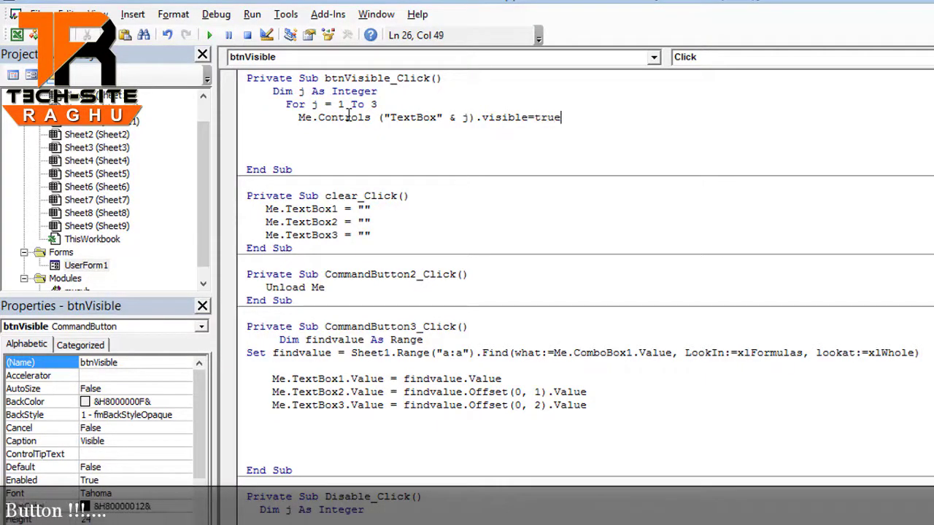
pyautogui.press('Return')
pyautogui.write('Next j')
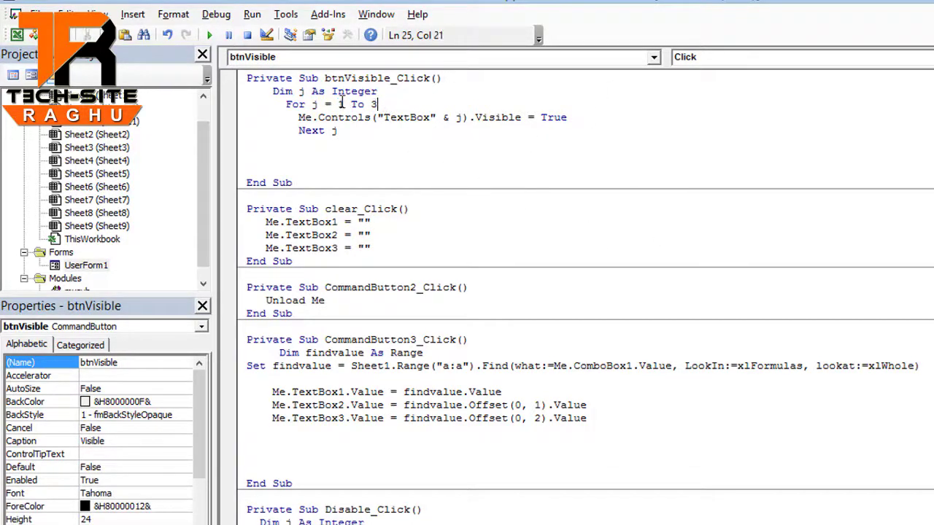
# Highlight the loop and Controls lines to explain them, then delete the blank lines below Next j
pyautogui.moveTo(377, 104); pyautogui.dragTo(299, 107)
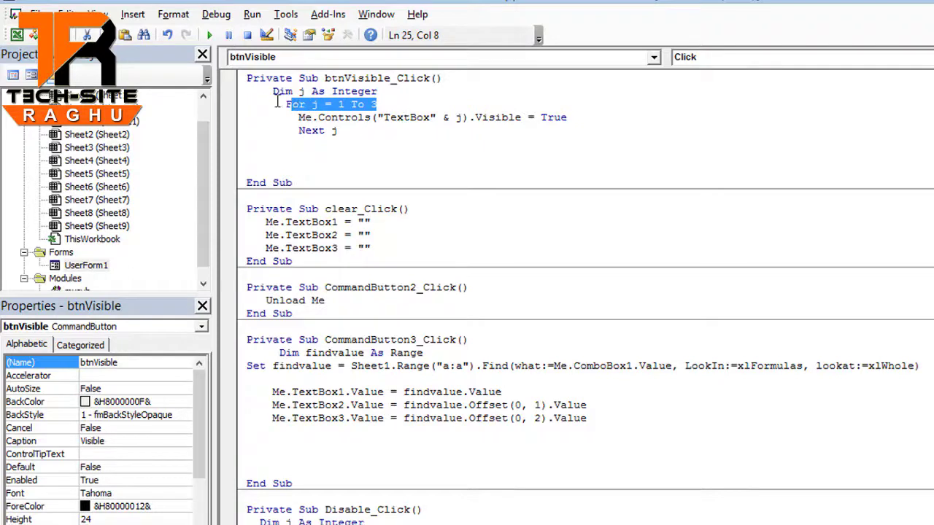
pyautogui.click(280, 106)
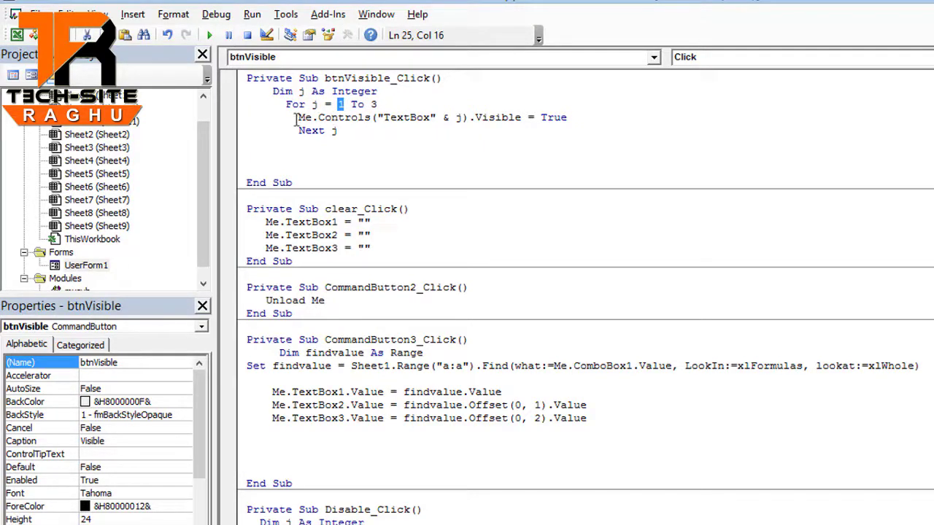
pyautogui.moveTo(305, 121); pyautogui.dragTo(559, 121)
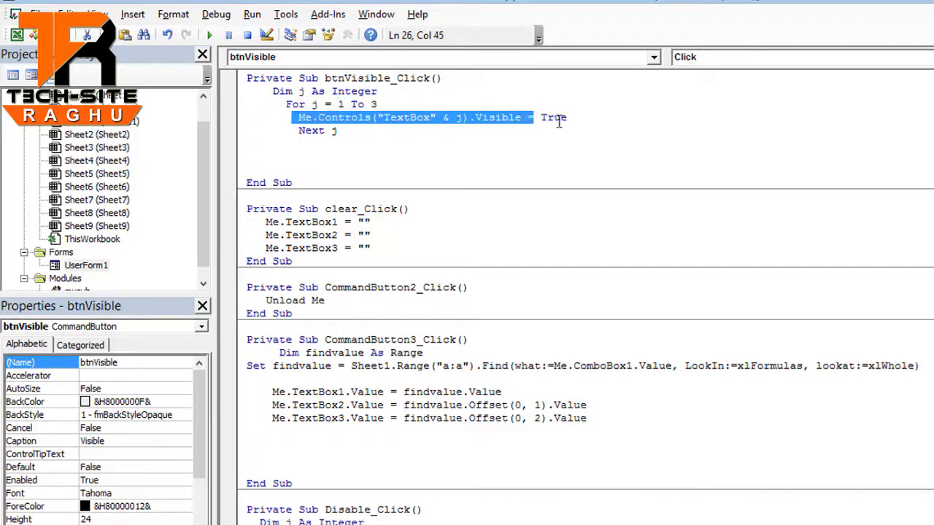
pyautogui.click(373, 105)
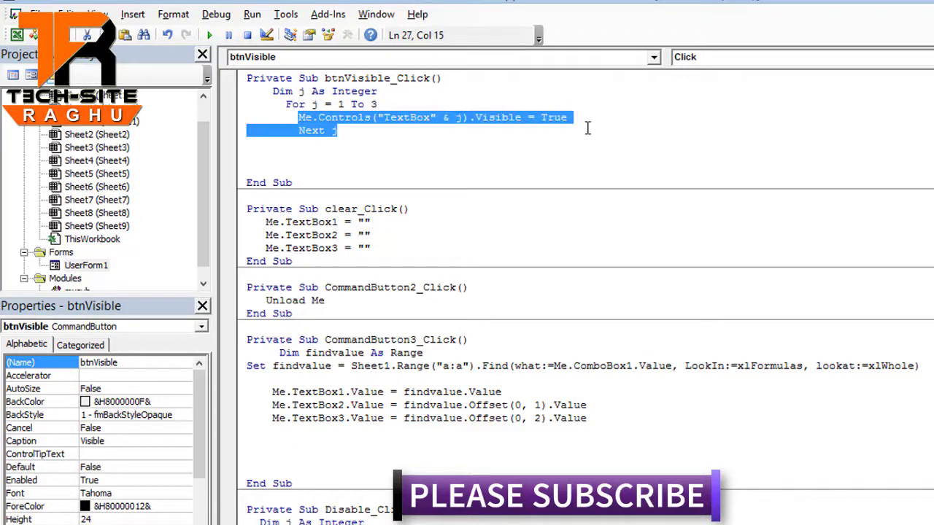
pyautogui.moveTo(440, 117); pyautogui.dragTo(588, 121)
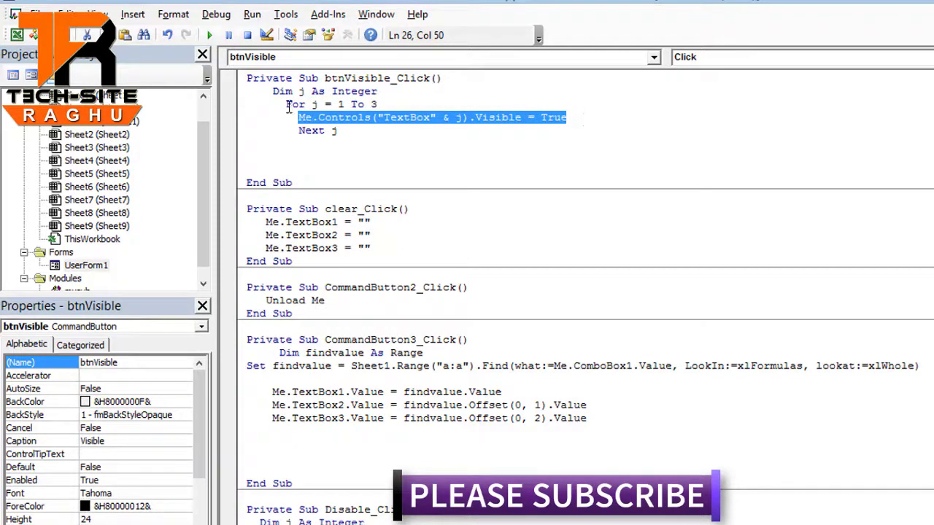
pyautogui.moveTo(288, 106); pyautogui.dragTo(350, 140)
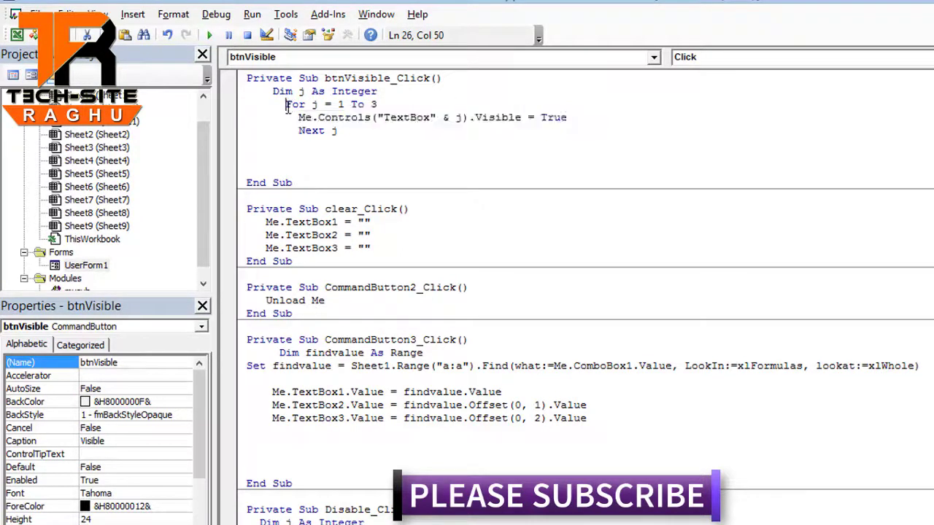
pyautogui.click(349, 132)
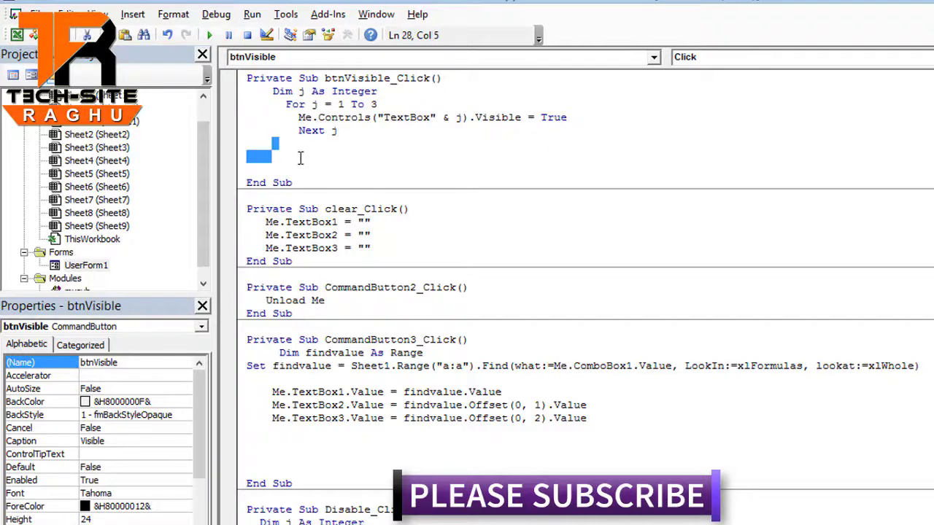
pyautogui.press('Delete')
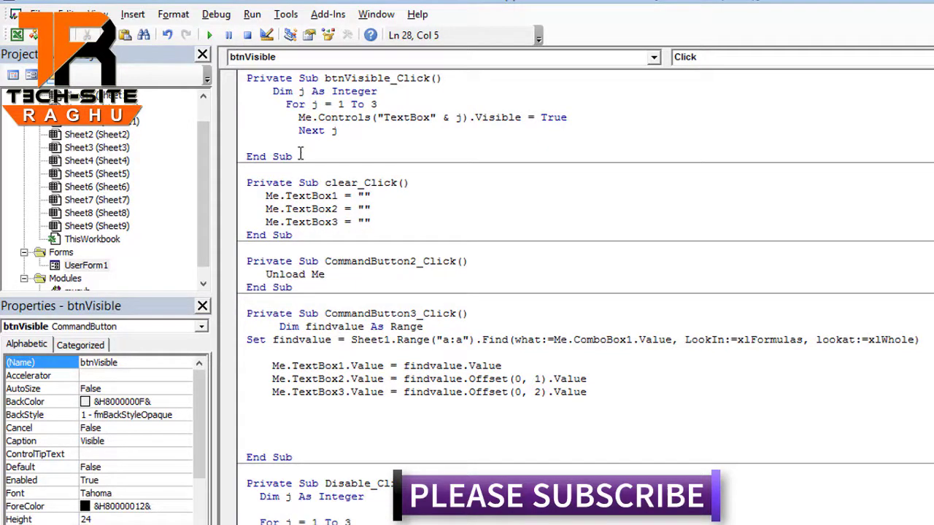
# Create btnunvisible_Click with the copied loop, setting each TextBox's Visible to False
pyautogui.doubleClick(85, 265)
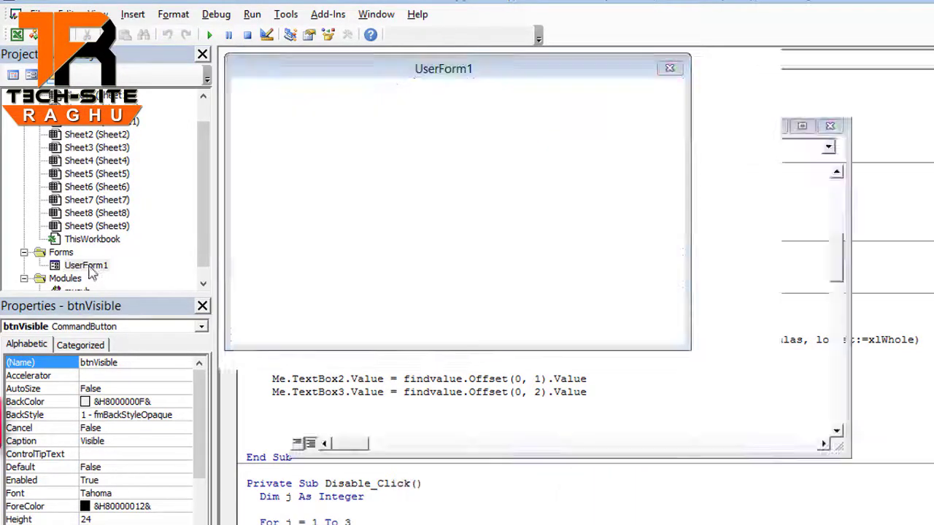
pyautogui.doubleClick(615, 193)
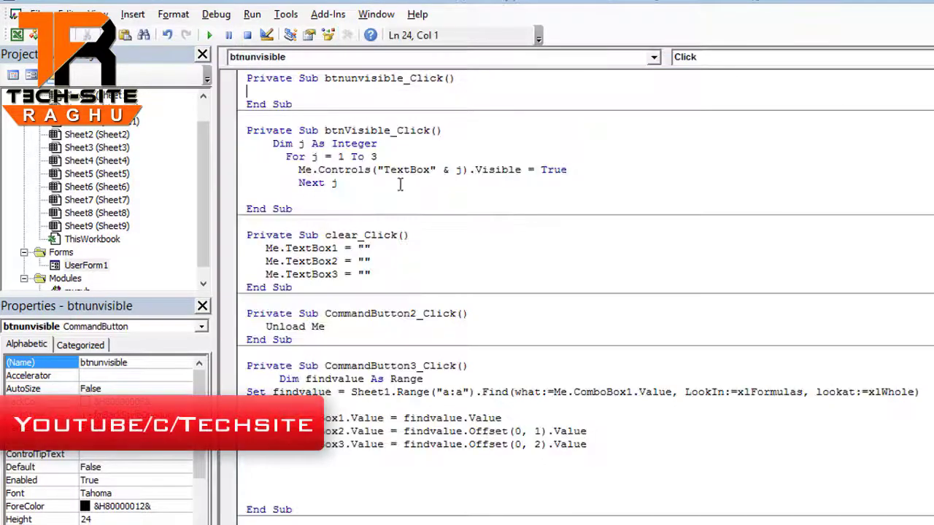
pyautogui.moveTo(272, 144); pyautogui.dragTo(346, 193)
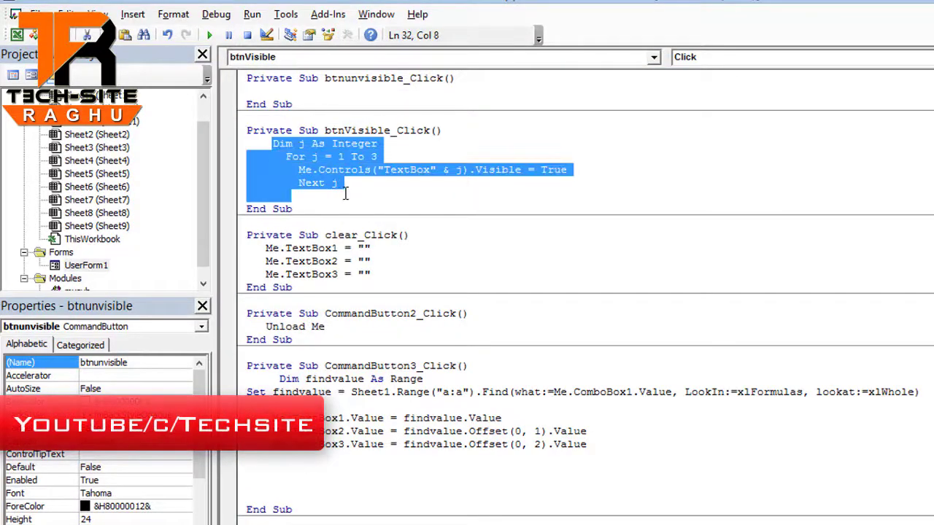
pyautogui.hotkey('ctrl', 'c')
pyautogui.click(313, 93)
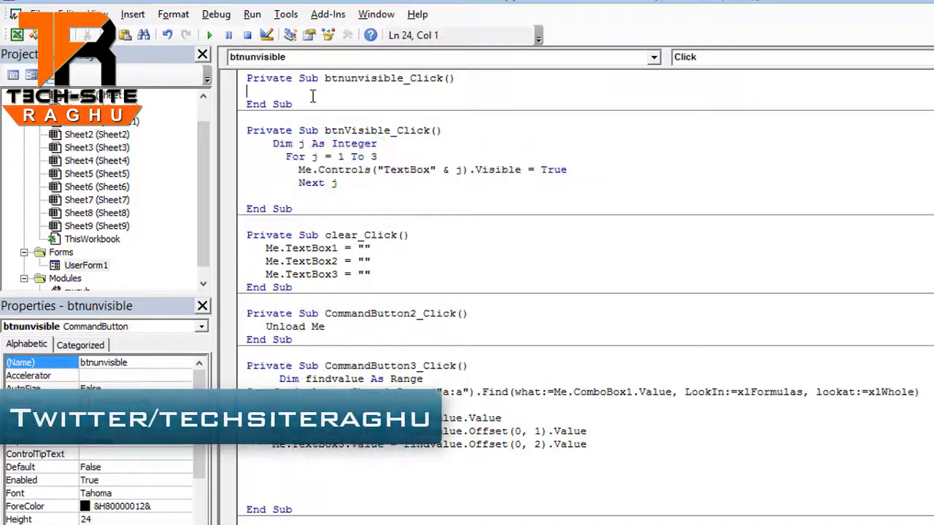
pyautogui.hotkey('ctrl', 'v')
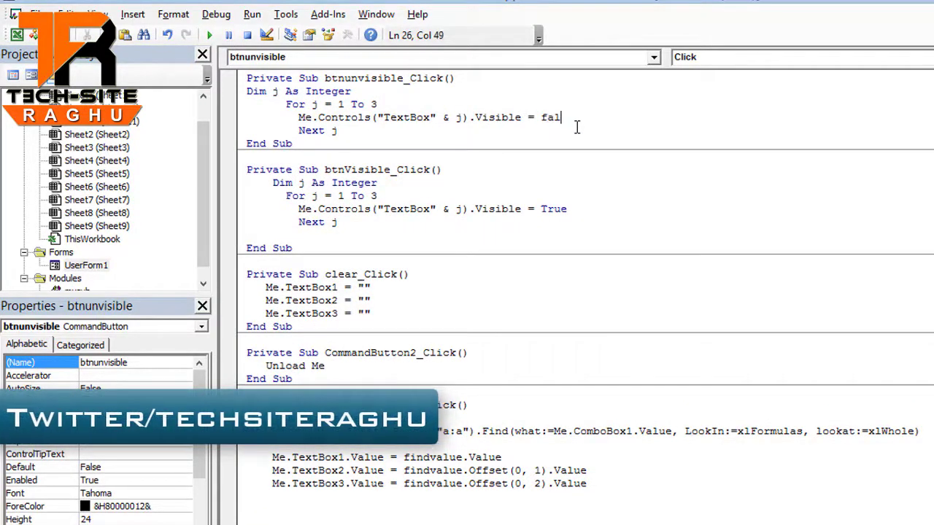
pyautogui.write('se')
pyautogui.hotkey('shift', 'Up')
pyautogui.click(720, 207)
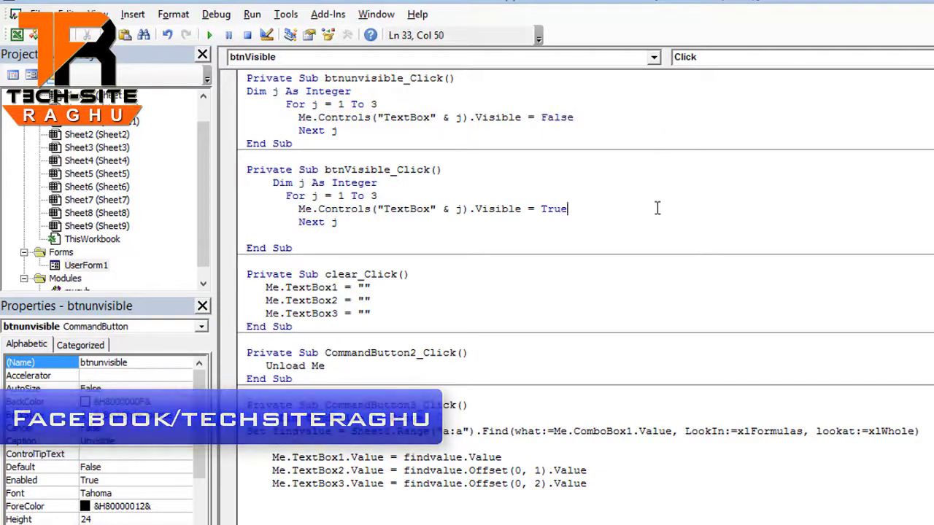
# Run UserForm1 and toggle Unvisible and Visible to hide and show the three textboxes, ending hidden
pyautogui.click(210, 35)
pyautogui.click(711, 232)
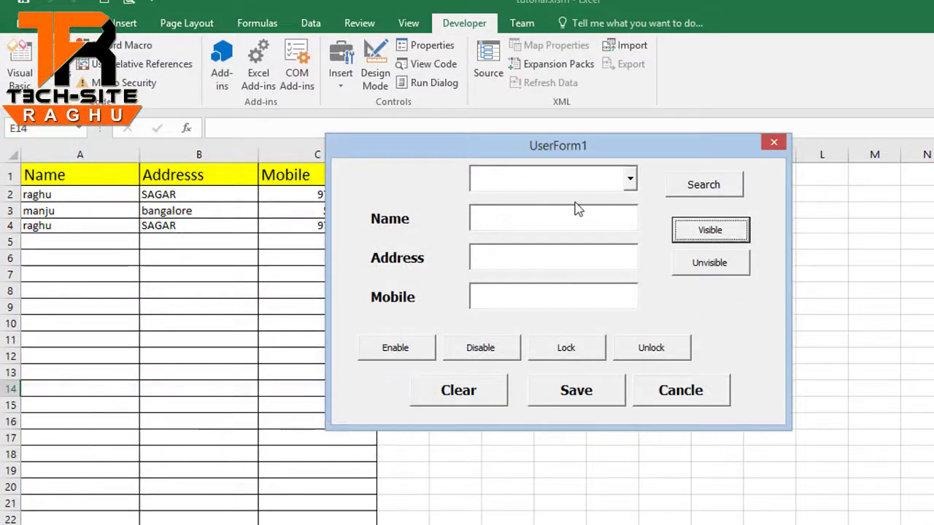
pyautogui.click(710, 268)
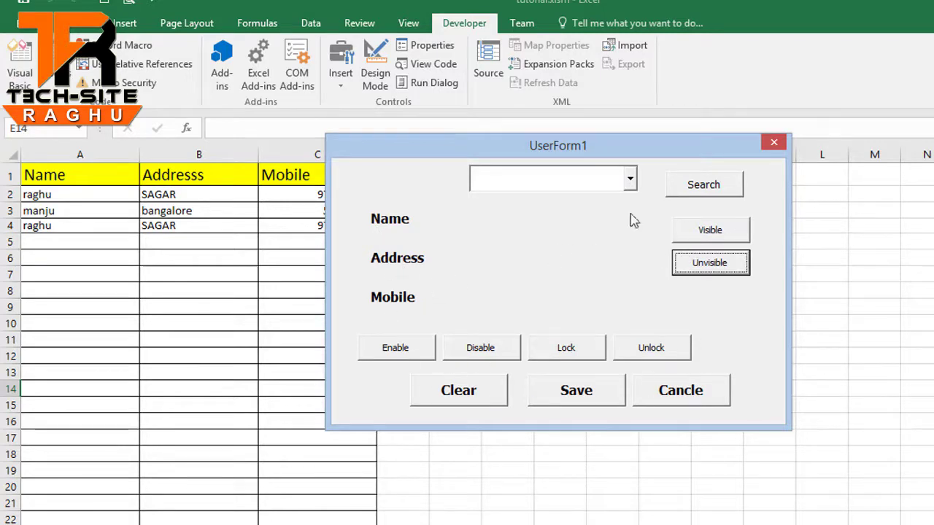
pyautogui.click(730, 232)
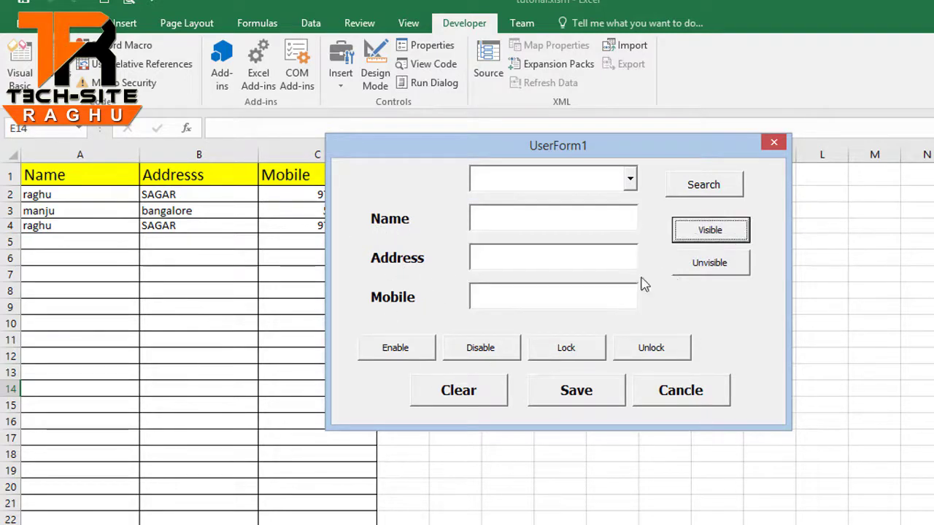
pyautogui.click(719, 269)
pyautogui.click(724, 239)
pyautogui.click(722, 259)
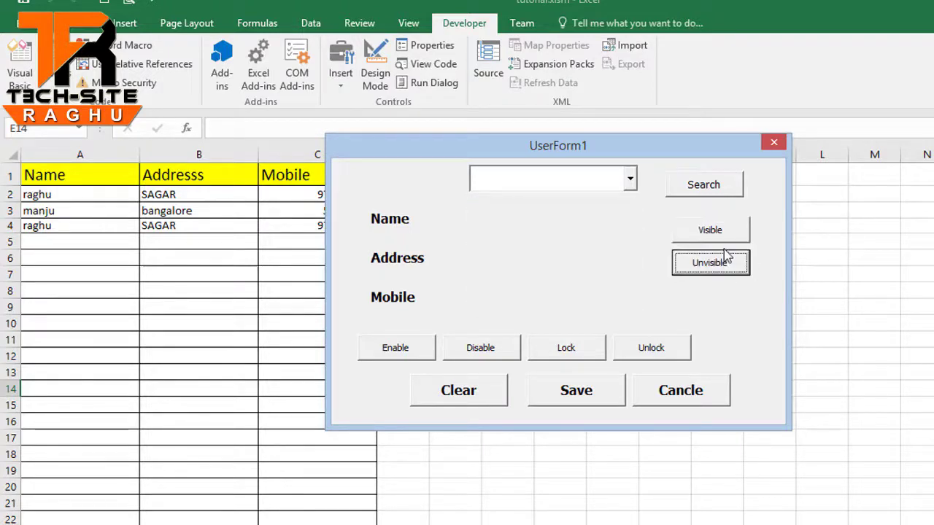
pyautogui.click(729, 232)
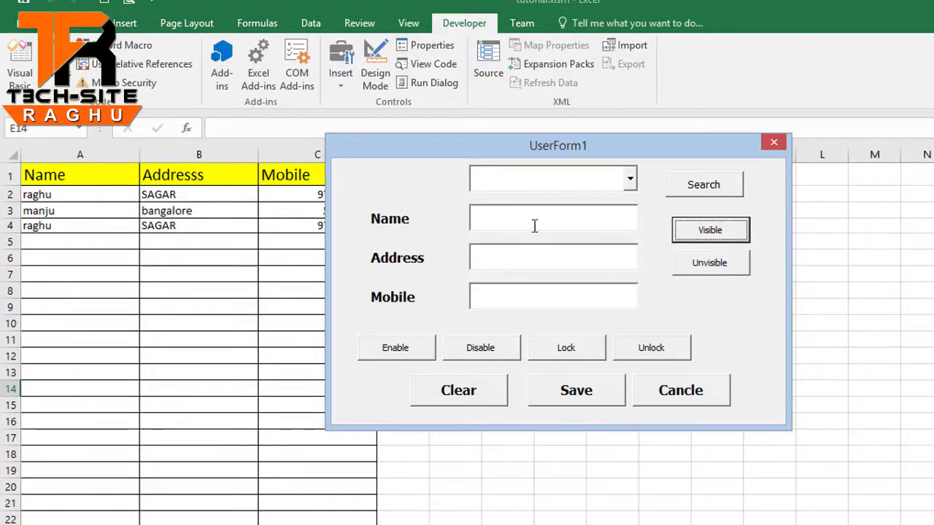
pyautogui.click(729, 267)
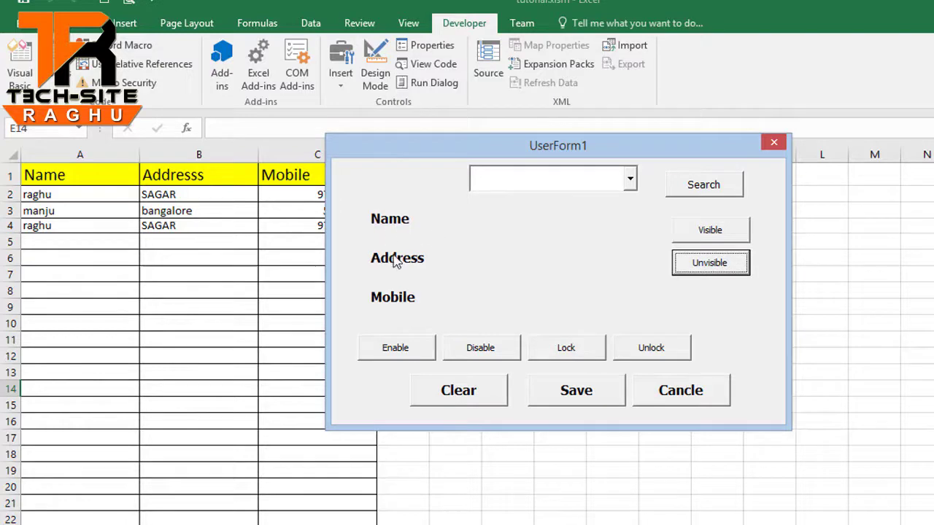
# Close the form, check the Name, Address and Mobile labels are Label1–Label3, and return to the Unvisible code
pyautogui.click(775, 145)
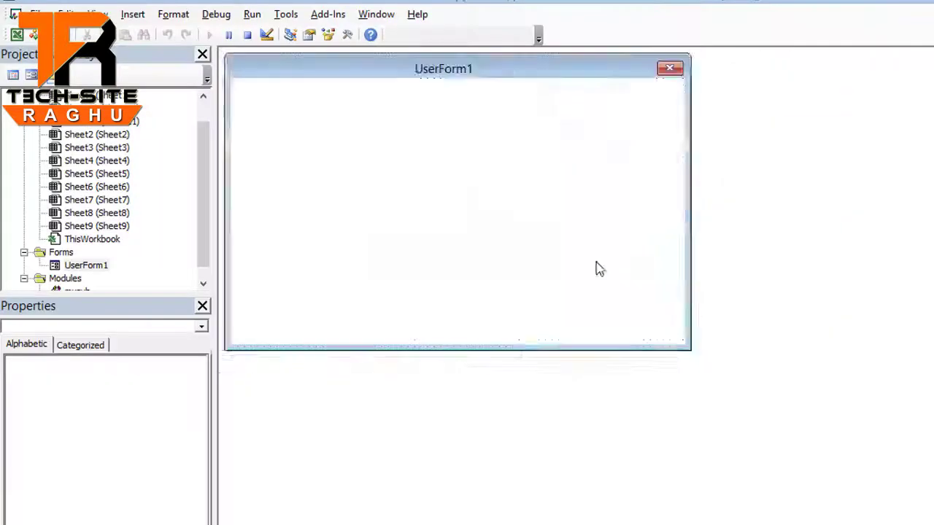
pyautogui.click(307, 140)
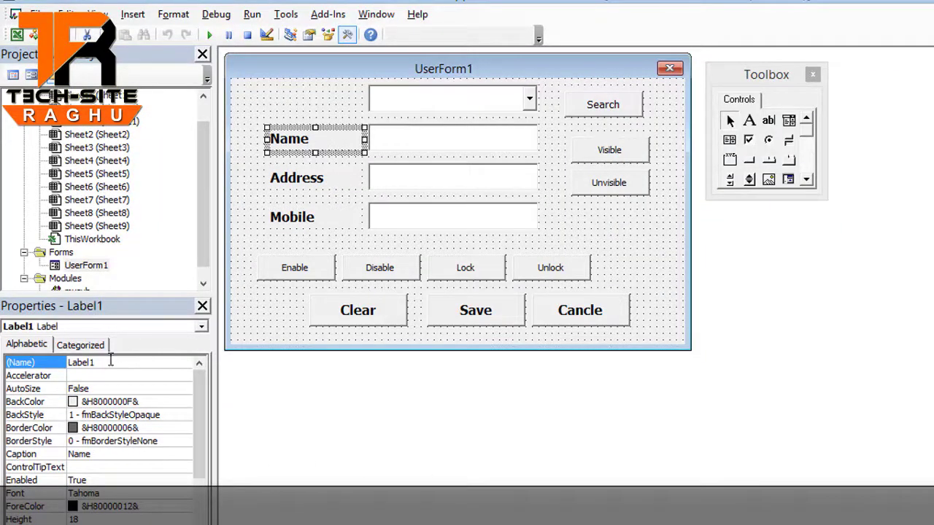
pyautogui.click(305, 190)
pyautogui.click(288, 223)
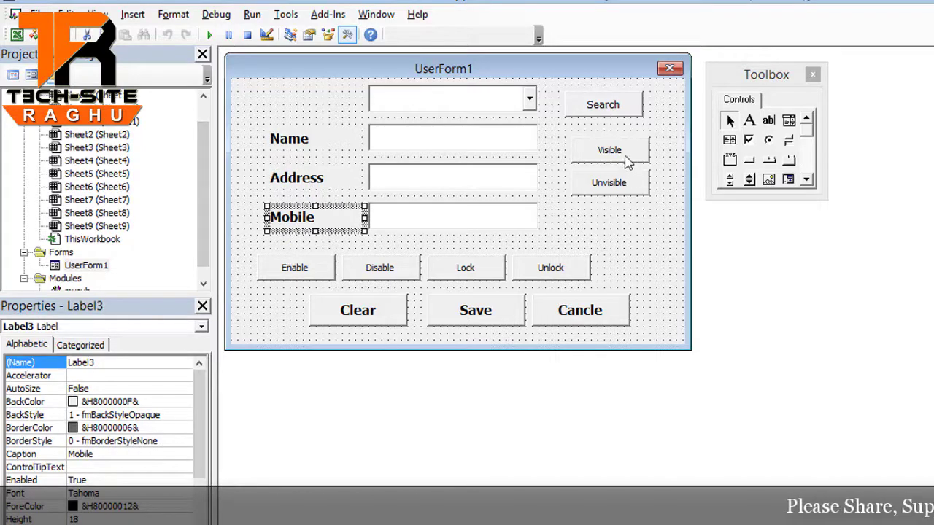
pyautogui.doubleClick(615, 187)
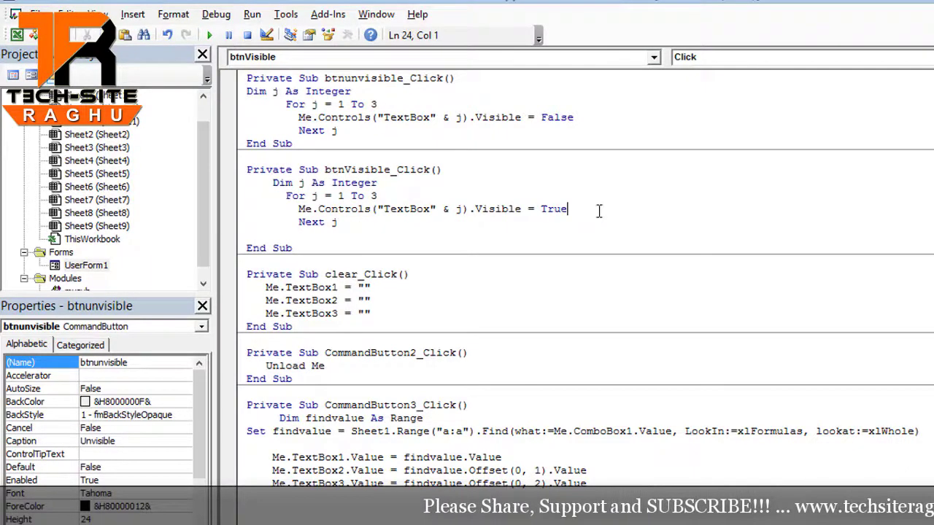
# Add a Me.Controls("Label" & j).Visible = True line to the btnVisible_Click loop
pyautogui.press('Return')
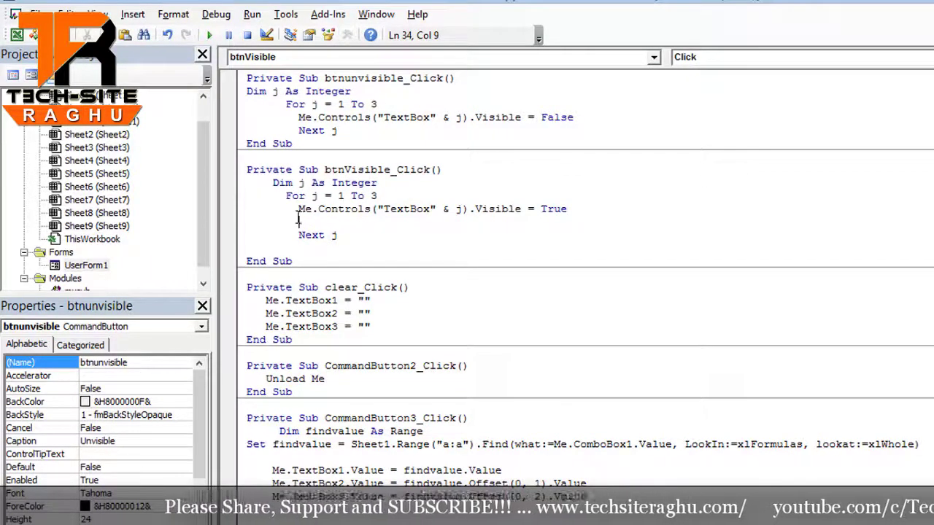
pyautogui.moveTo(295, 210); pyautogui.dragTo(581, 211)
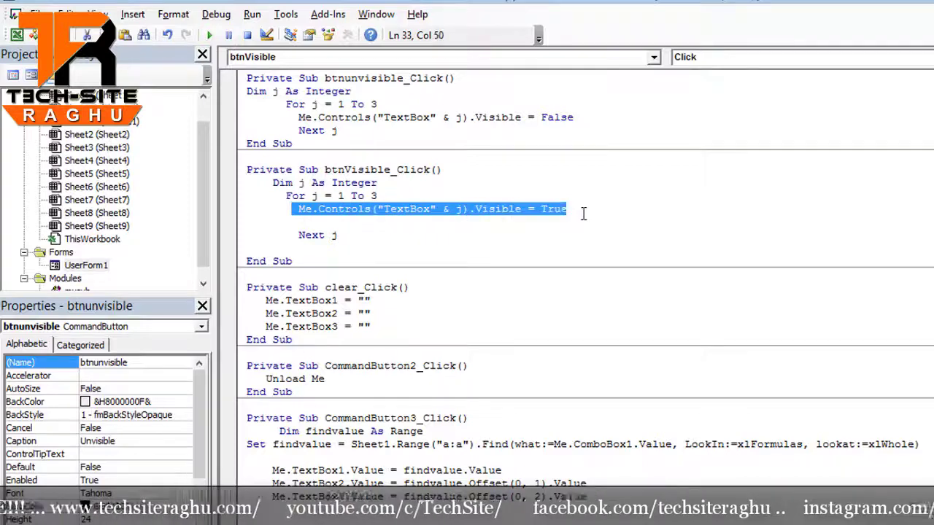
pyautogui.click(313, 226)
pyautogui.hotkey('ctrl', 'v')
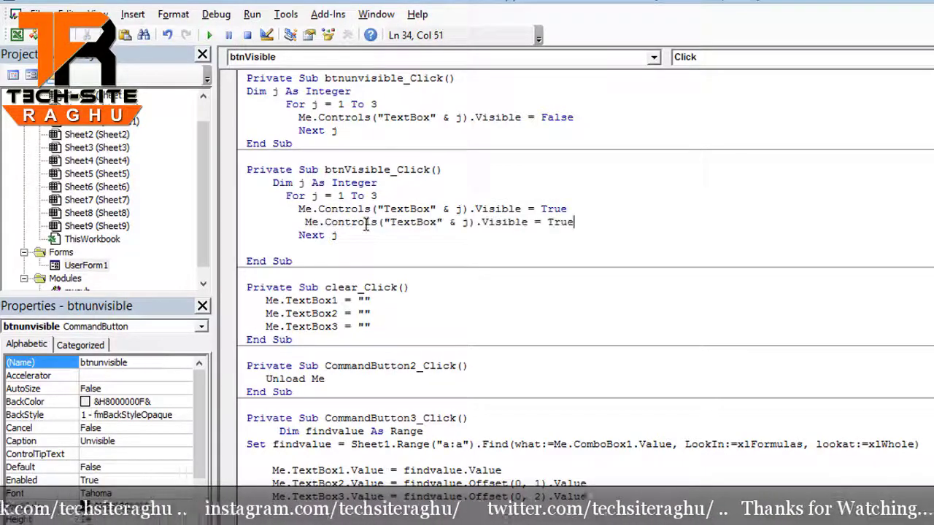
pyautogui.click(303, 222)
pyautogui.press('BackSpace')
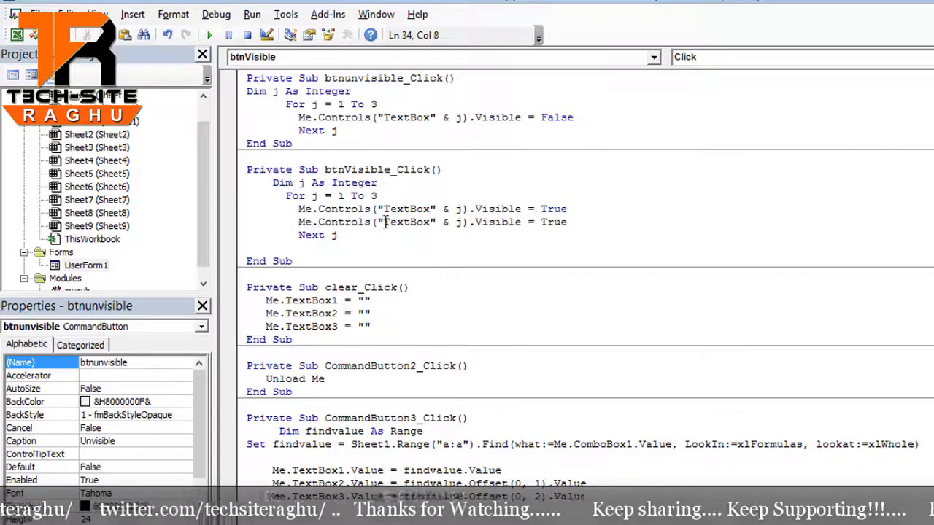
pyautogui.moveTo(383, 222); pyautogui.dragTo(430, 222)
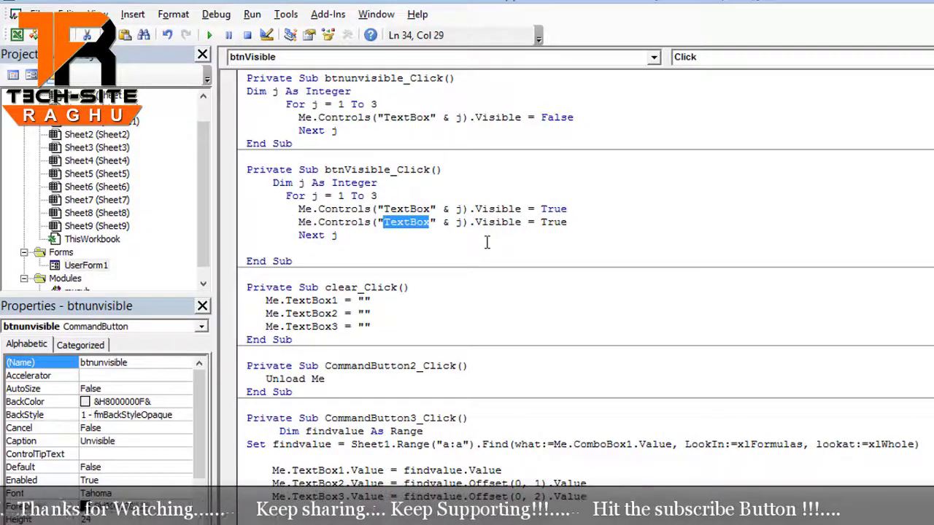
pyautogui.write('Lab')
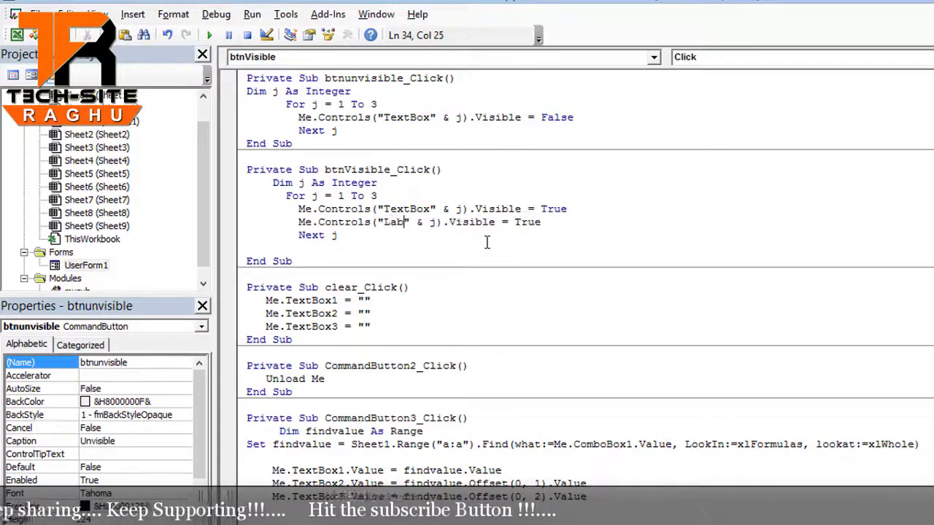
pyautogui.write('le')
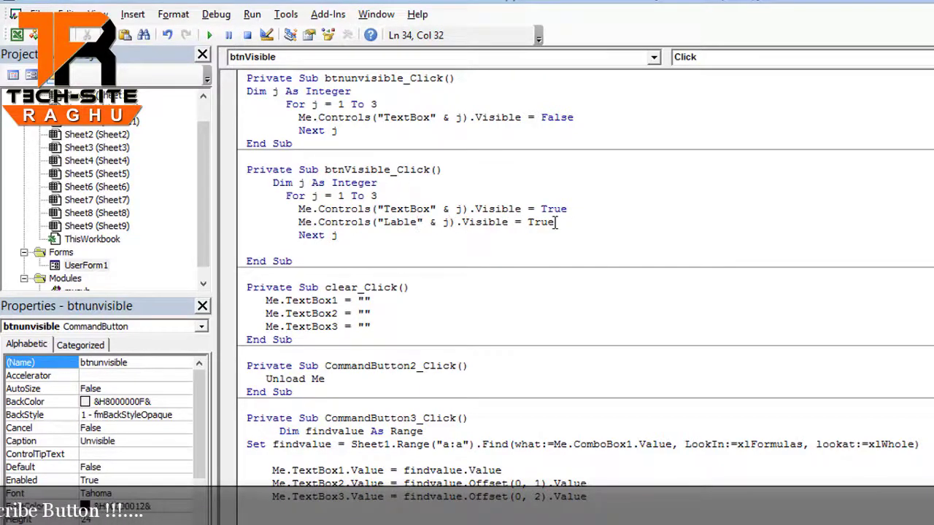
# Copy the Label line into the btnunvisible_Click loop and set it to false
pyautogui.moveTo(564, 223); pyautogui.dragTo(319, 223)
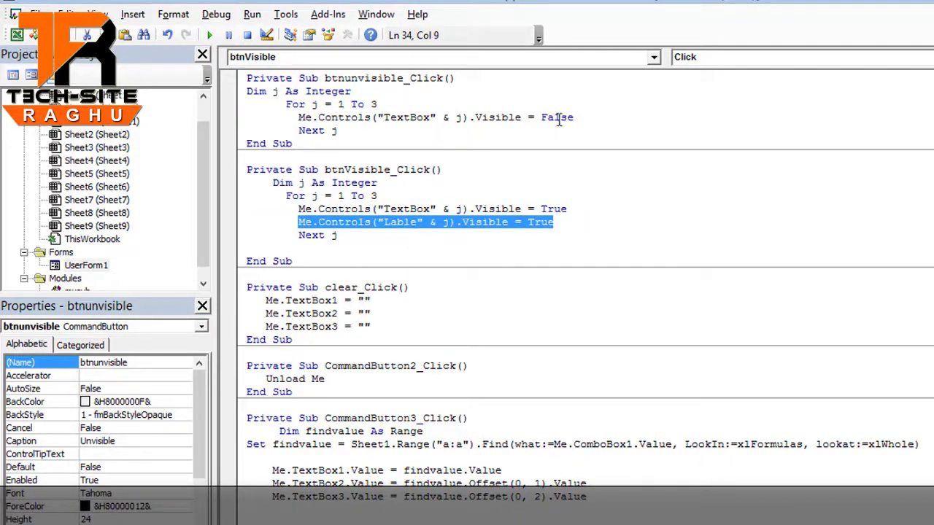
pyautogui.click(582, 118)
pyautogui.press('Return')
pyautogui.hotkey('ctrl', 'v')
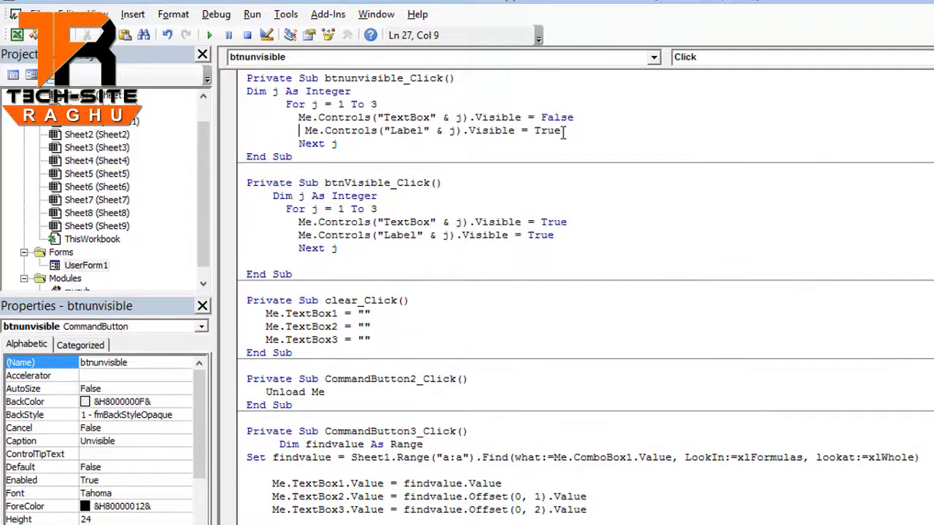
pyautogui.doubleClick(546, 131)
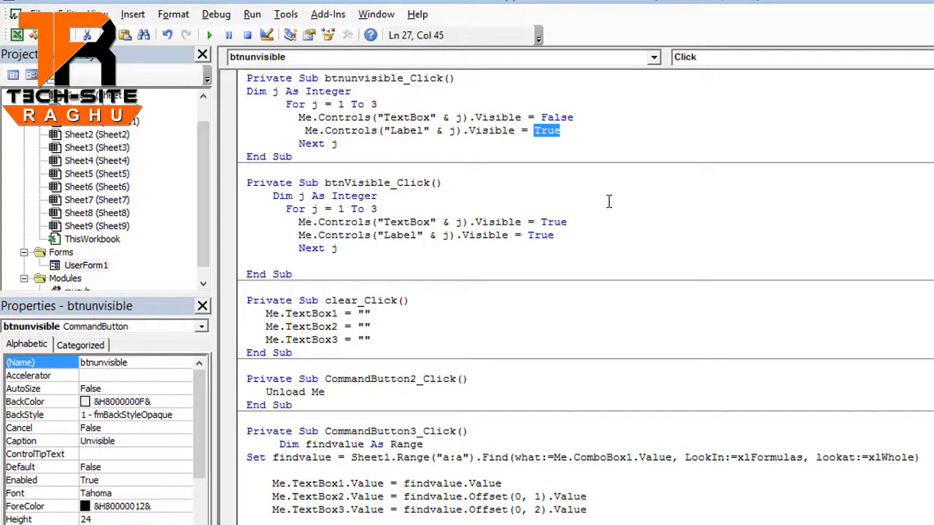
pyautogui.write('false')
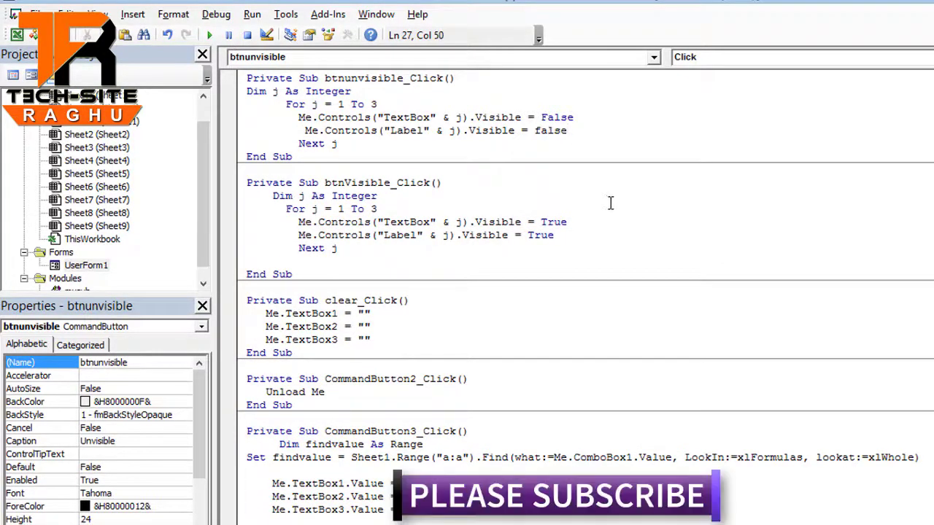
# Run UserForm1 and toggle Unvisible and Visible on the labels and textboxes, ending hidden
pyautogui.click(211, 35)
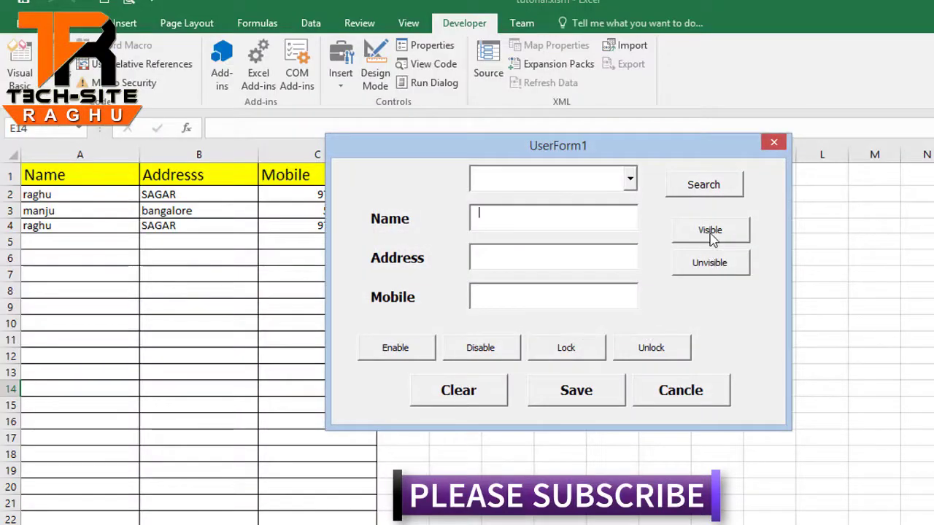
pyautogui.click(707, 266)
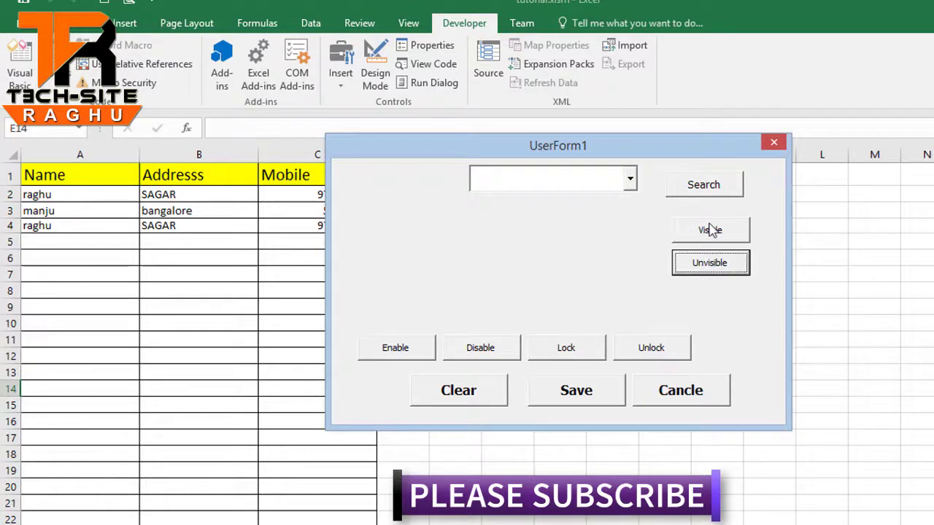
pyautogui.click(711, 229)
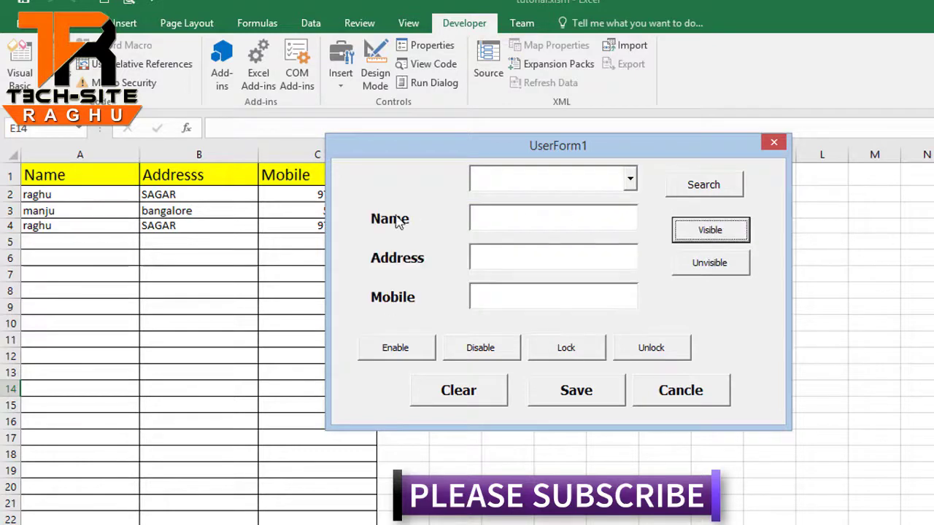
pyautogui.click(712, 265)
pyautogui.click(721, 241)
pyautogui.click(714, 264)
pyautogui.click(711, 232)
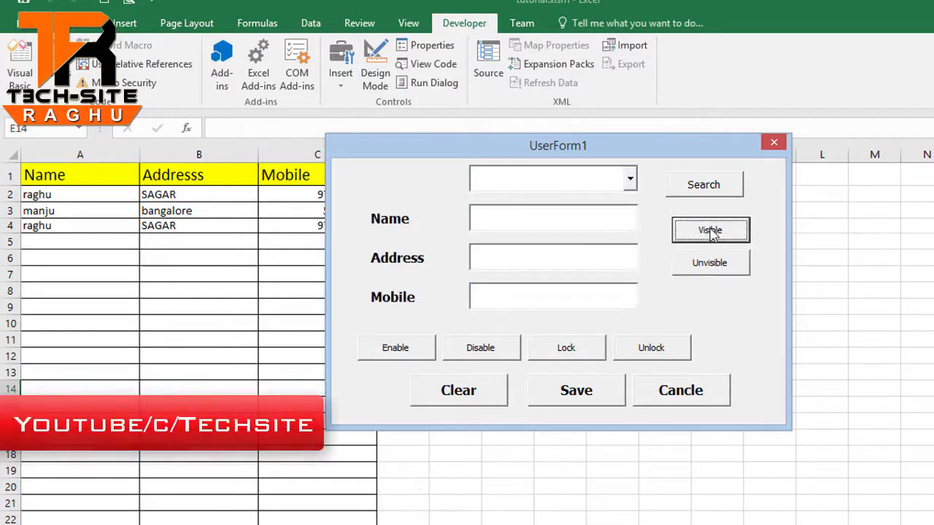
pyautogui.click(709, 264)
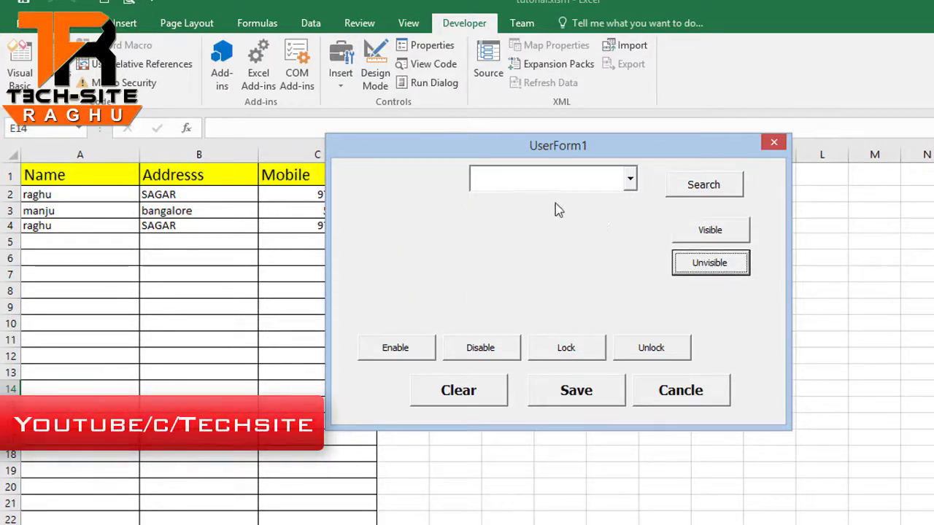
# Pick the first name in the combo box and run Search while the fields are hidden
pyautogui.click(630, 185)
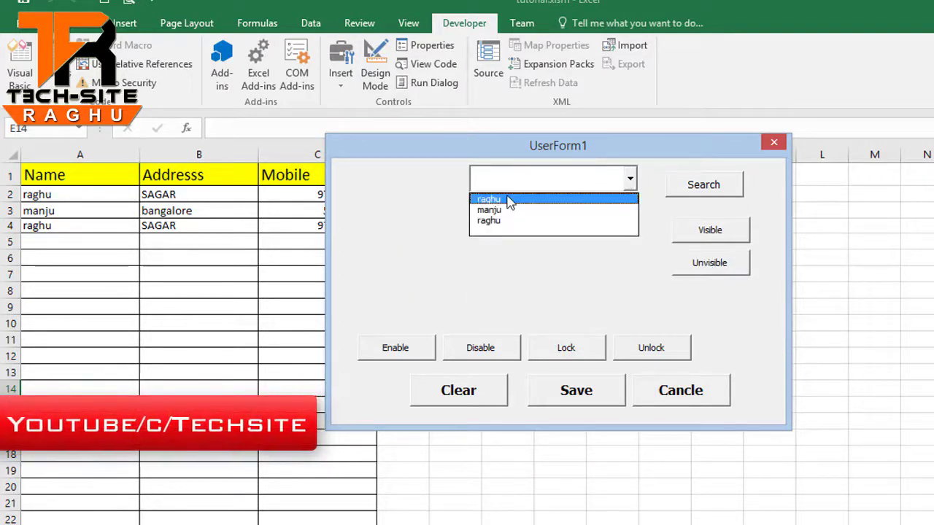
pyautogui.click(508, 201)
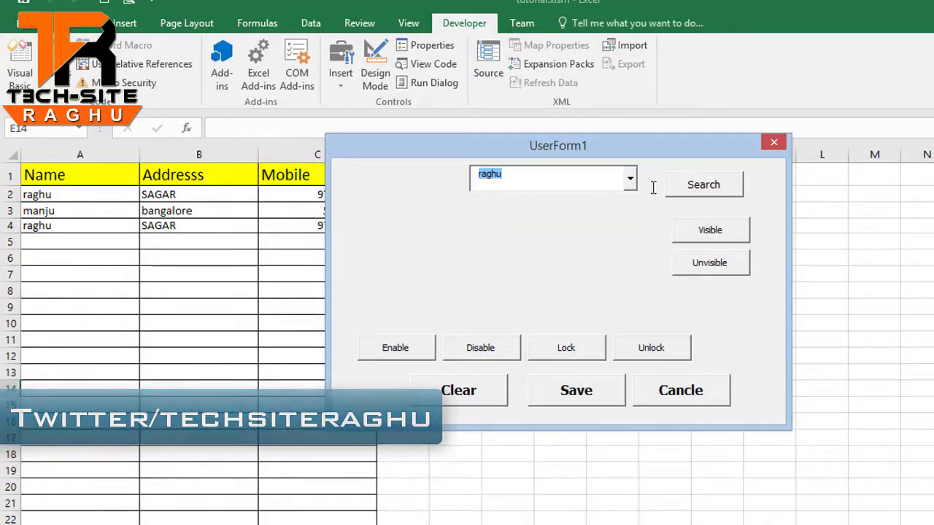
pyautogui.click(702, 187)
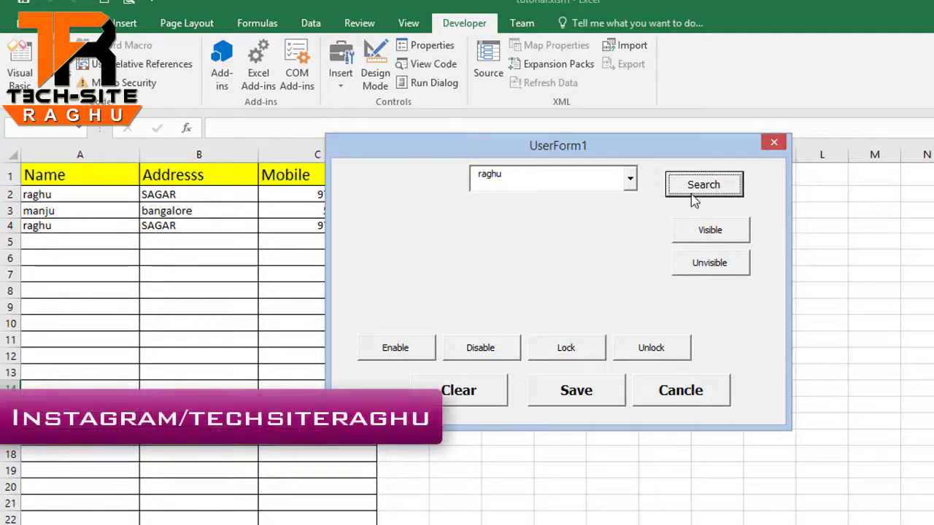
# Close the running form and copy the btnVisible_Click procedure name from the Visible button's code
pyautogui.click(774, 142)
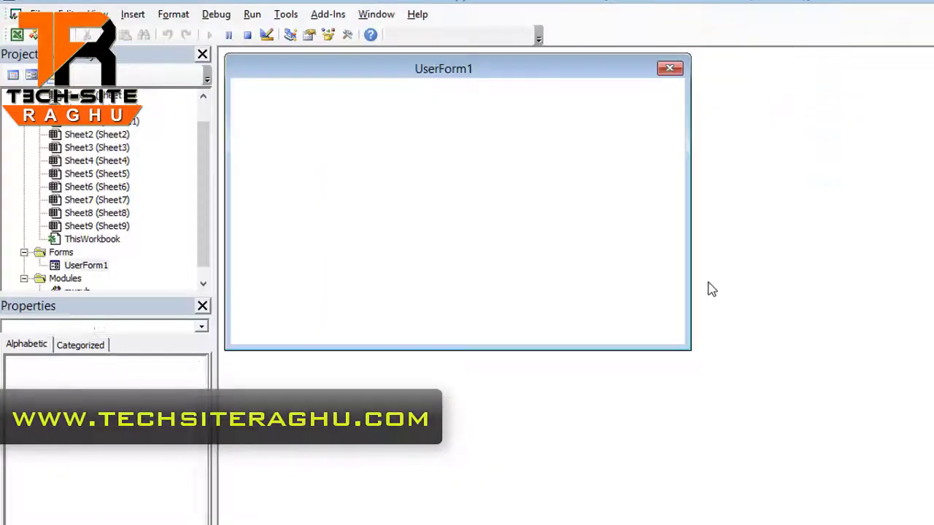
pyautogui.click(614, 105)
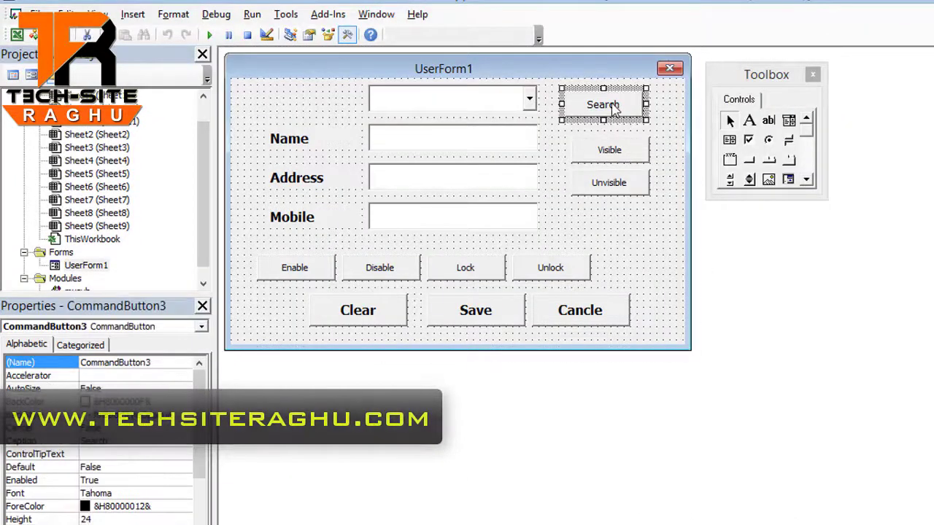
pyautogui.click(618, 152)
pyautogui.doubleClick(619, 152)
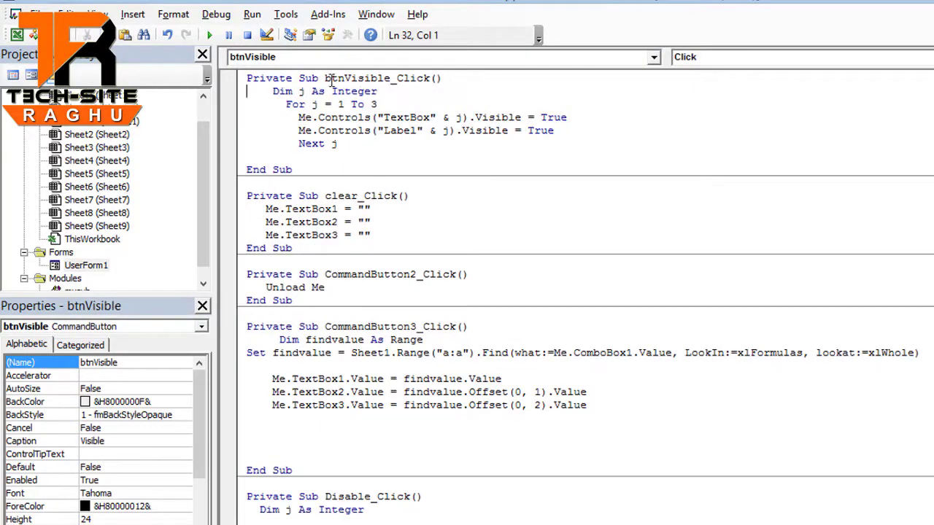
pyautogui.moveTo(327, 79)
pyautogui.mouseDown()
pyautogui.moveTo(414, 86)
pyautogui.moveTo(429, 78)
pyautogui.mouseUp()
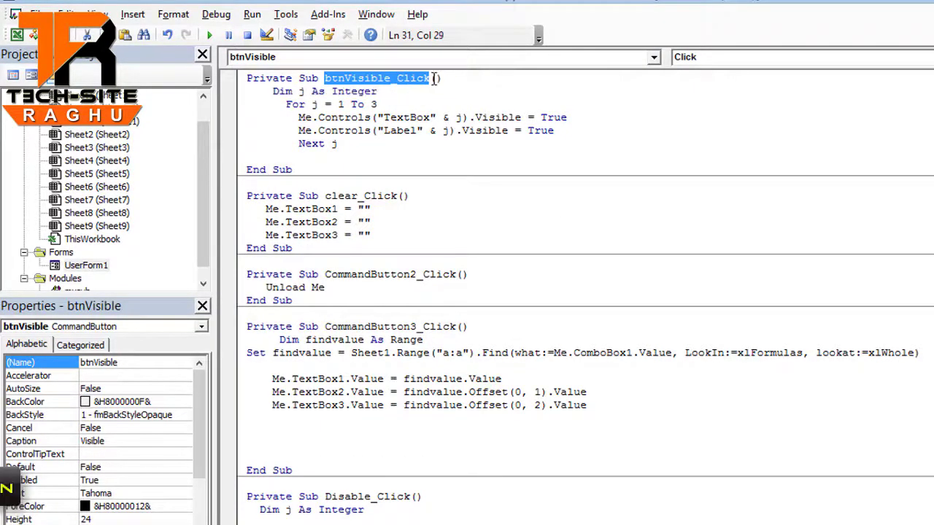
# Add a btnVisible_Click call below the findvalue Set line in CommandButton3_Click, then run the form
pyautogui.doubleClick(86, 265)
pyautogui.doubleClick(598, 104)
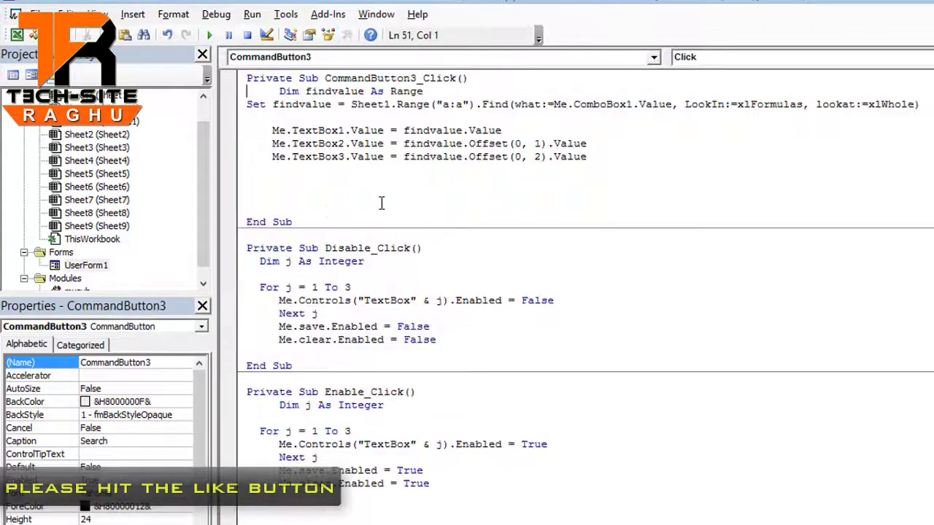
pyautogui.click(296, 169)
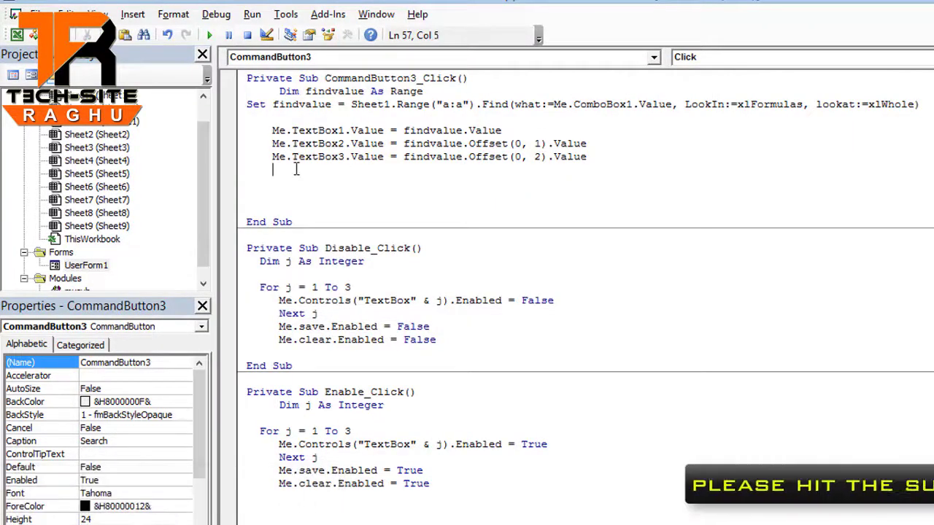
pyautogui.click(300, 118)
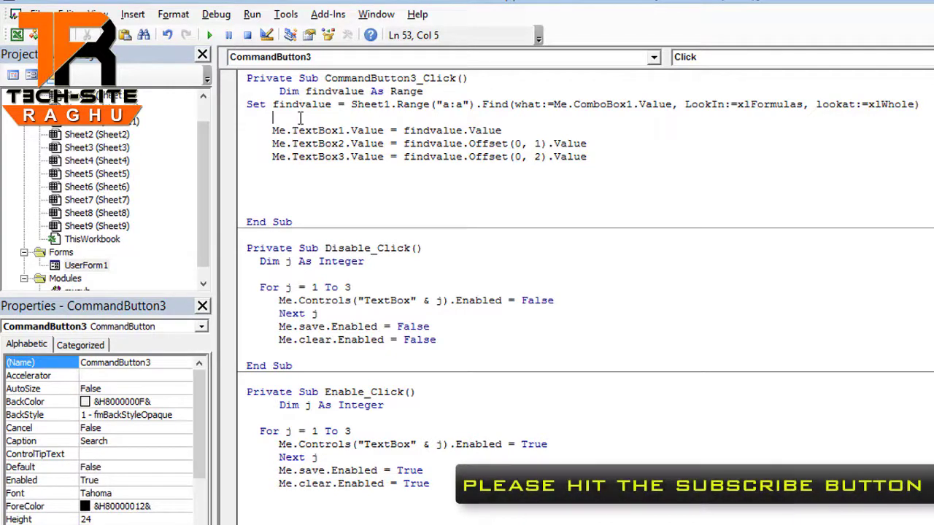
pyautogui.write('btnVisible_Click')
pyautogui.click(209, 35)
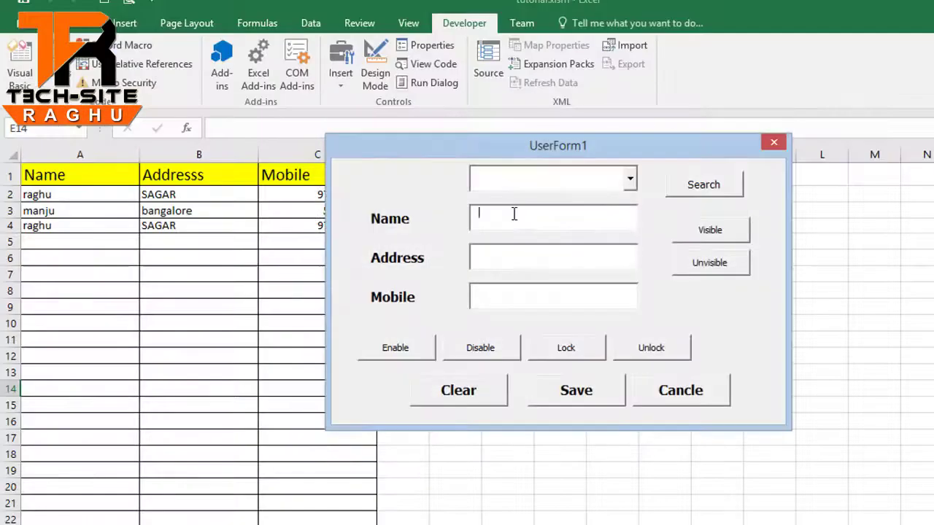
# Hide the Name, Address and Mobile fields, then search the bangalore record to bring them back
pyautogui.click(726, 264)
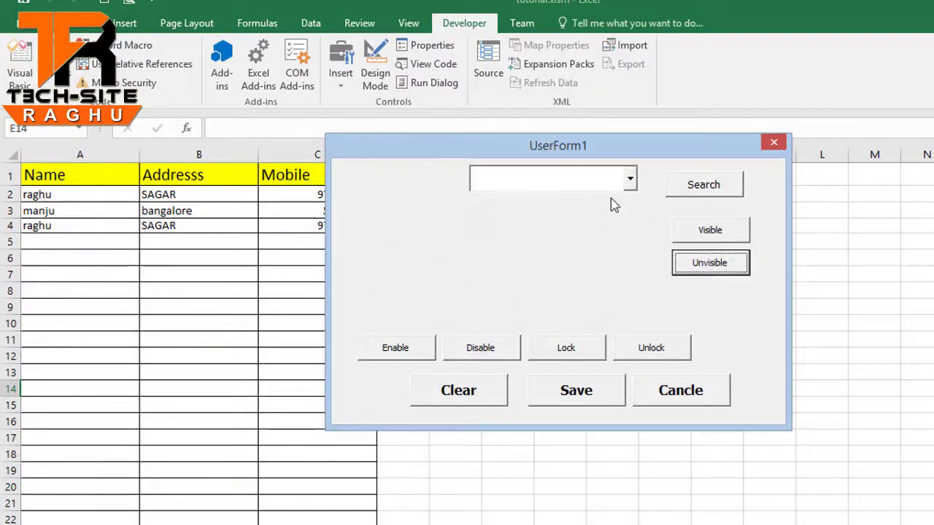
pyautogui.click(630, 183)
pyautogui.click(501, 210)
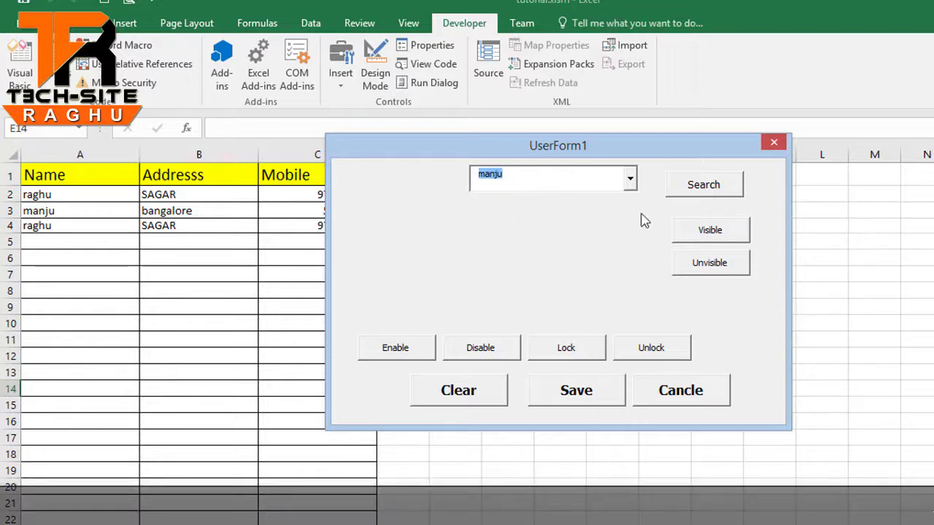
pyautogui.click(700, 191)
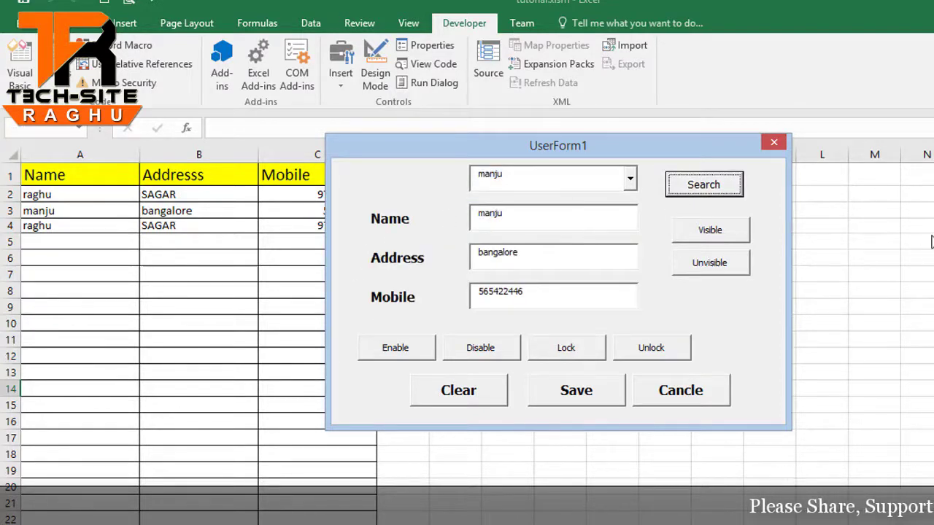
# Hide the fields again, search the SAGAR record to re-show them, then hide them once more
pyautogui.click(708, 266)
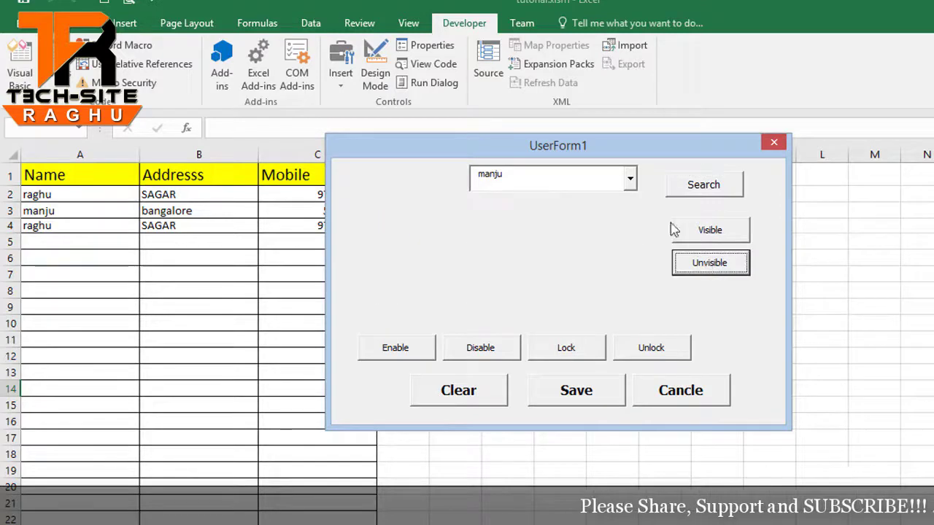
pyautogui.click(630, 179)
pyautogui.click(545, 231)
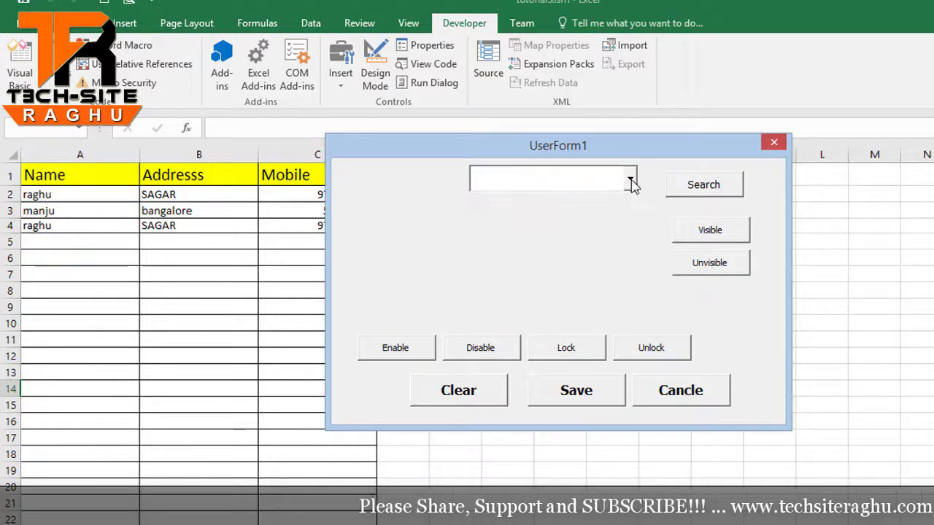
pyautogui.click(631, 183)
pyautogui.click(515, 221)
pyautogui.click(703, 186)
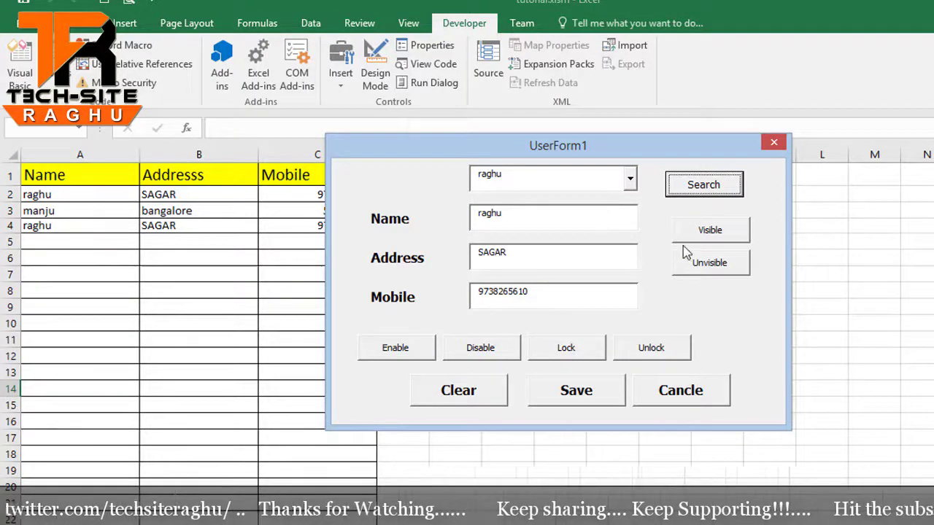
pyautogui.click(715, 267)
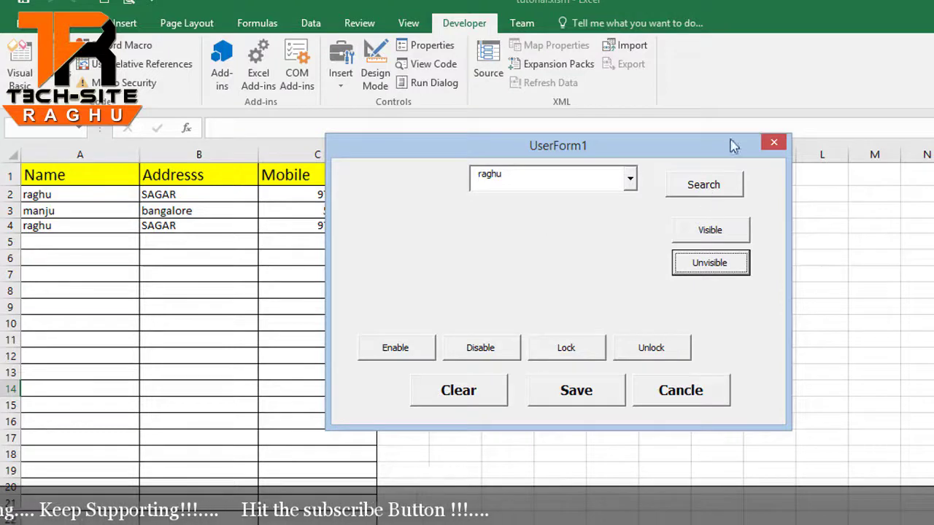
# Search the bangalore record and check its values in the Name, Address and Mobile boxes
pyautogui.click(630, 178)
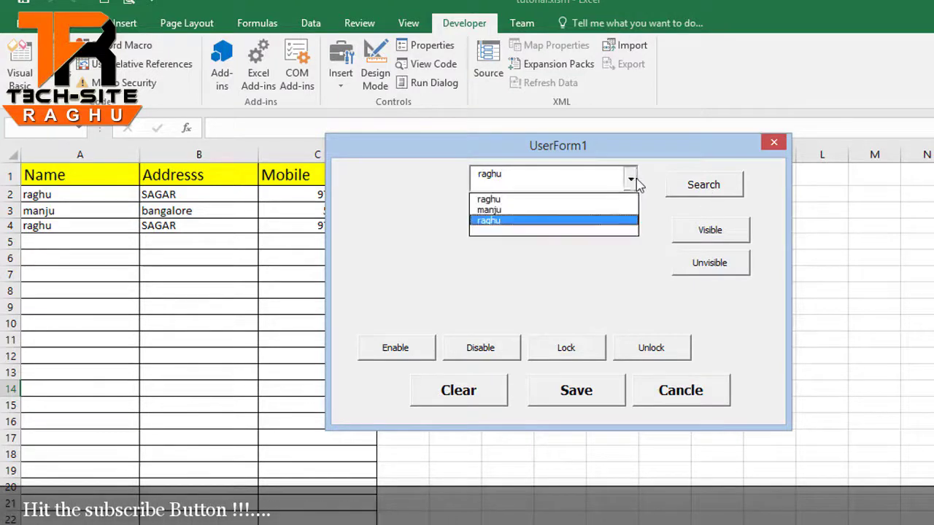
pyautogui.click(515, 212)
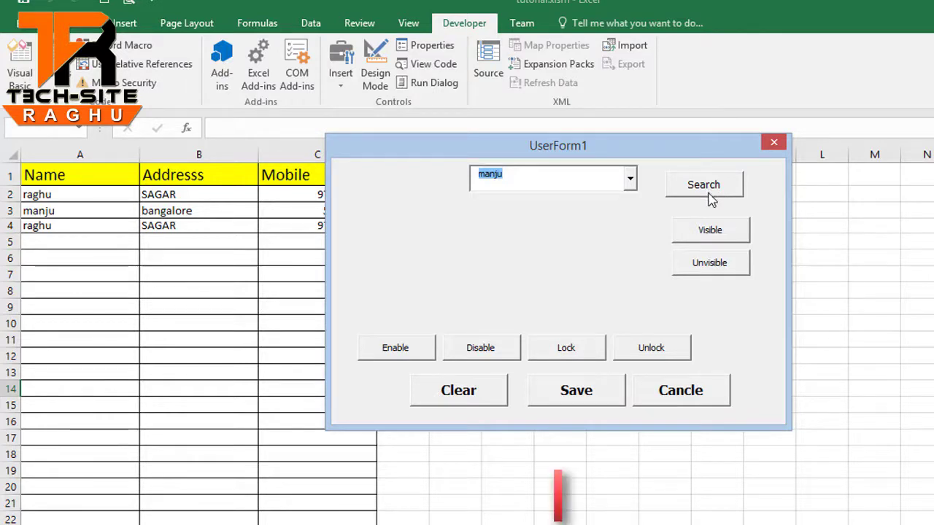
pyautogui.click(709, 196)
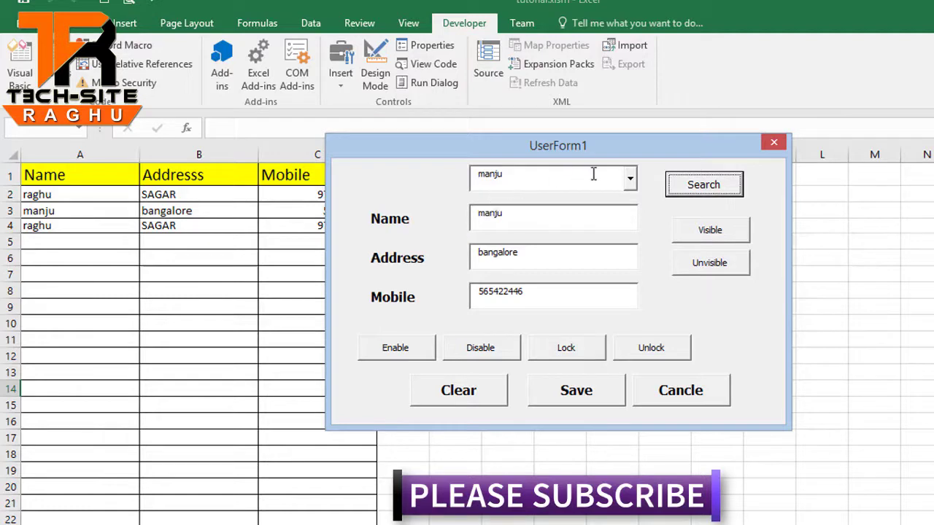
pyautogui.doubleClick(497, 213)
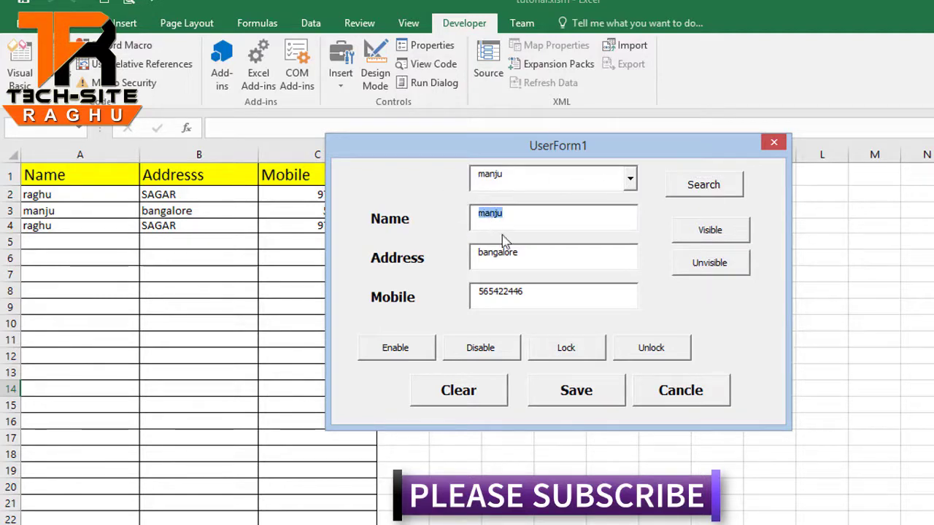
pyautogui.doubleClick(523, 260)
pyautogui.doubleClick(533, 294)
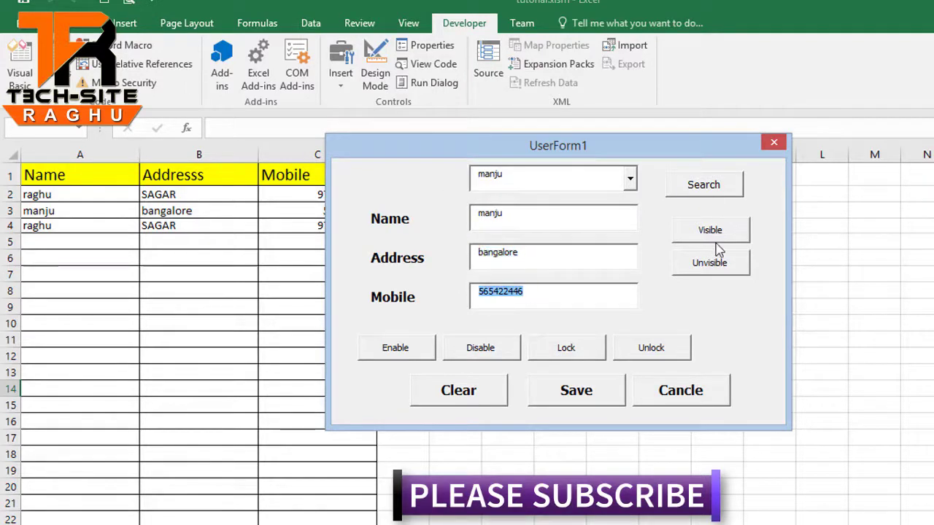
# Hide the fields, search again, and confirm Name, Address and Mobile reappear filled in
pyautogui.click(714, 264)
pyautogui.click(701, 187)
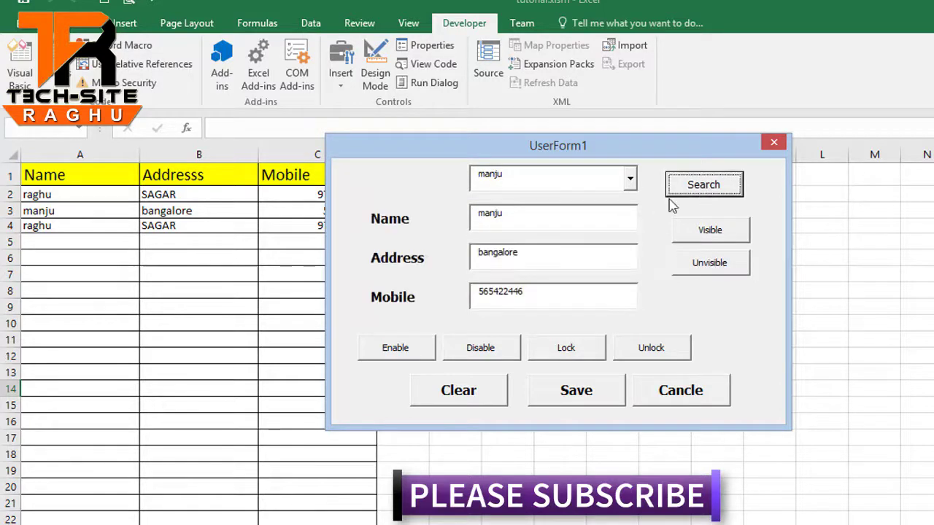
pyautogui.doubleClick(515, 216)
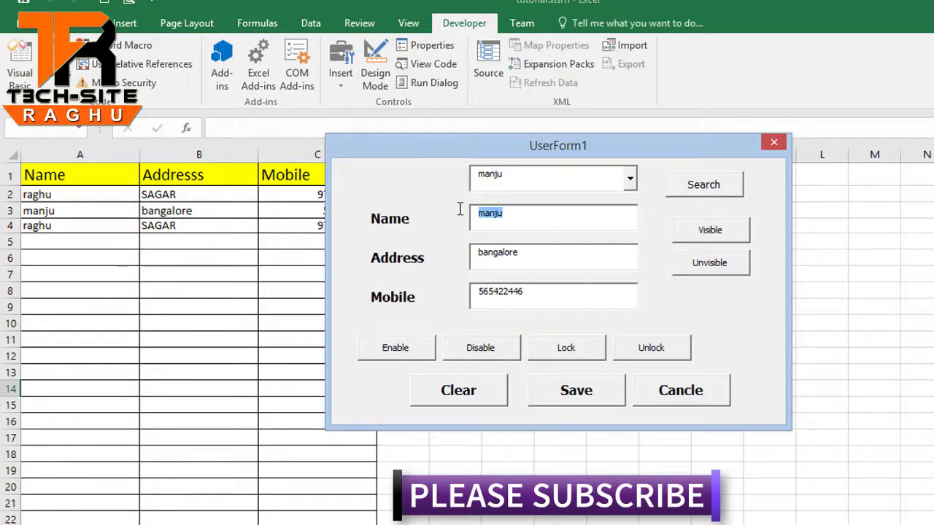
pyautogui.doubleClick(536, 254)
pyautogui.doubleClick(540, 295)
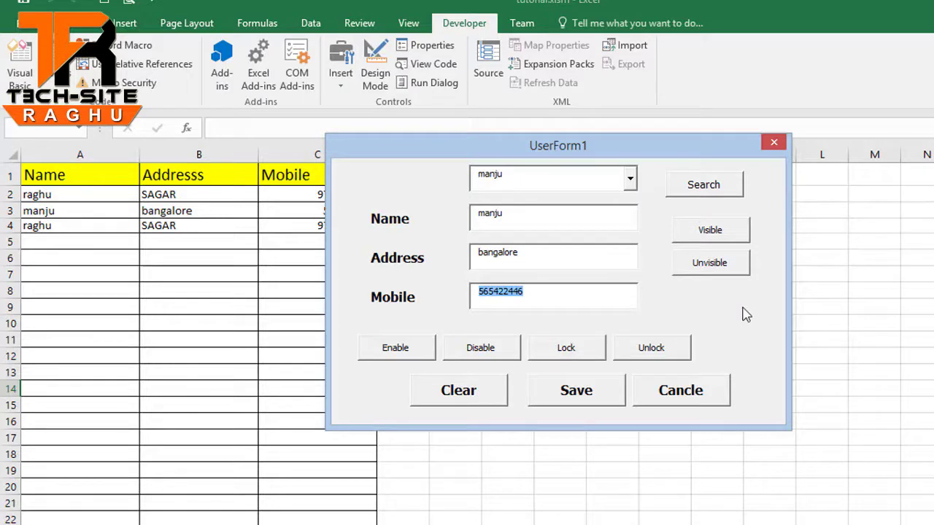